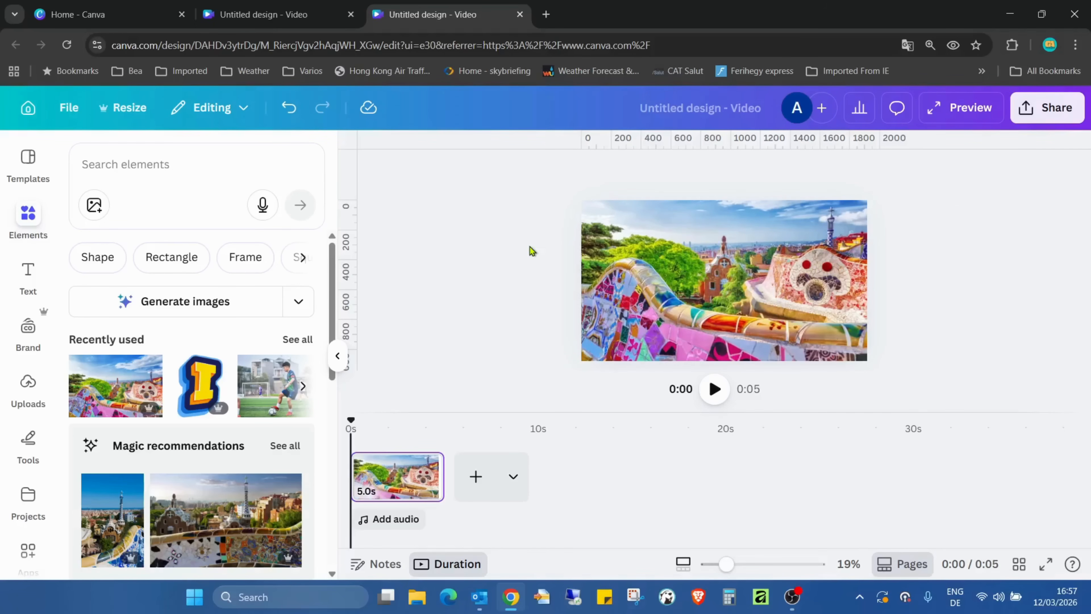
Duplicate the park photo page three times so the video has four identical pages.
{"action": "right_click", "coordinate": [392, 488]}
{"action": "left_click", "coordinate": [521, 265]}
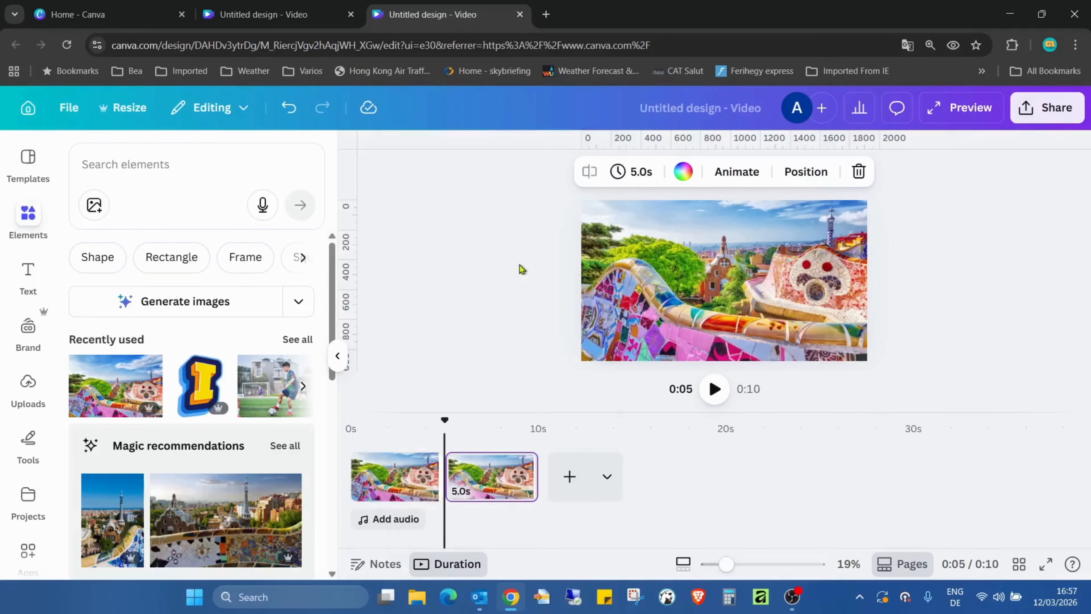
{"action": "right_click", "coordinate": [499, 481]}
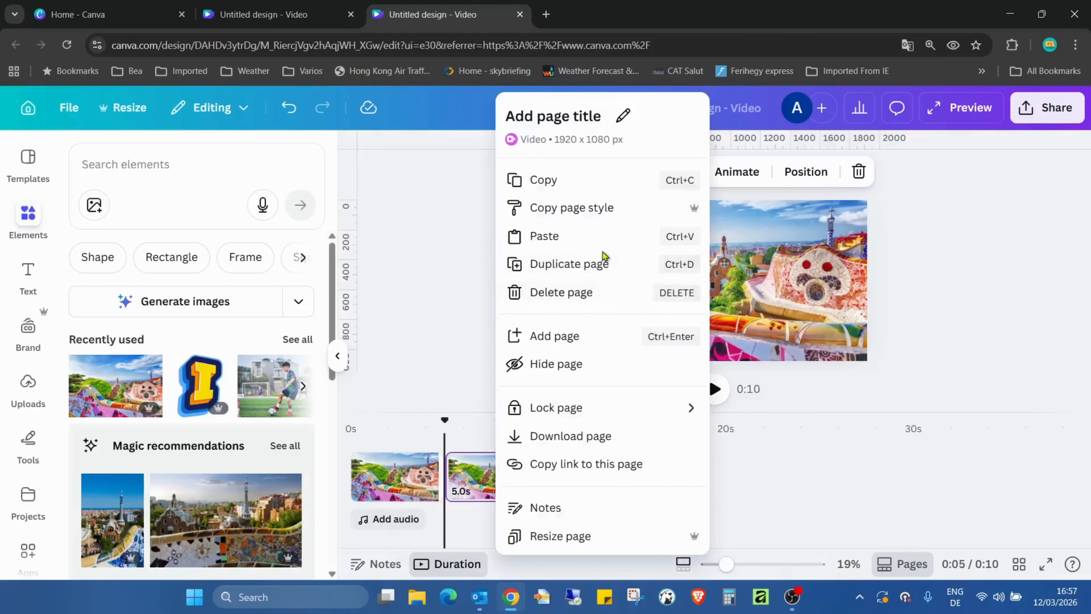
{"action": "left_click", "coordinate": [604, 263]}
{"action": "right_click", "coordinate": [572, 476]}
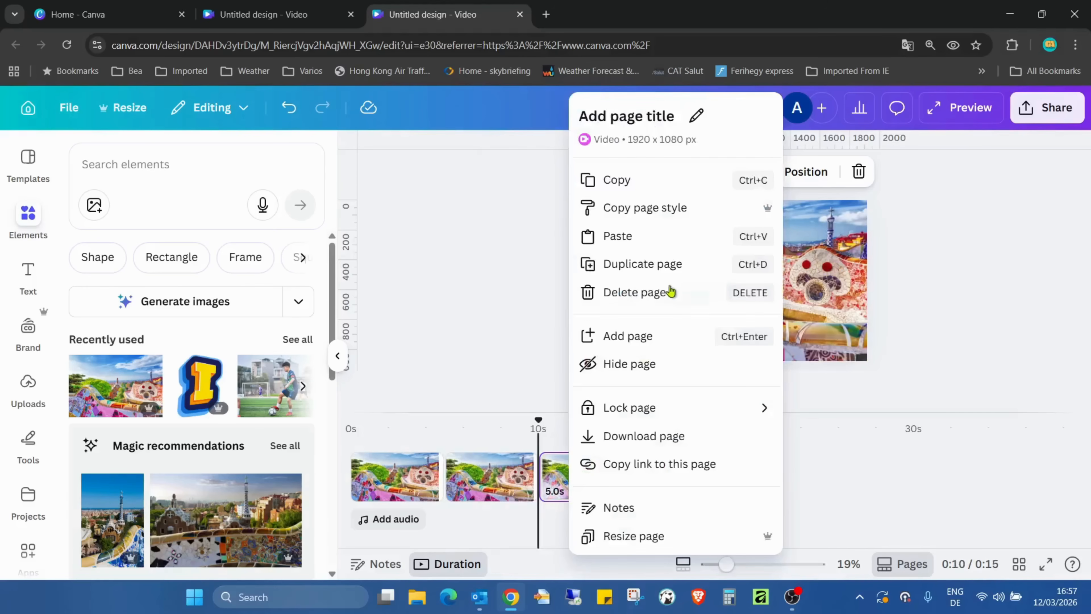
{"action": "left_click", "coordinate": [672, 264]}
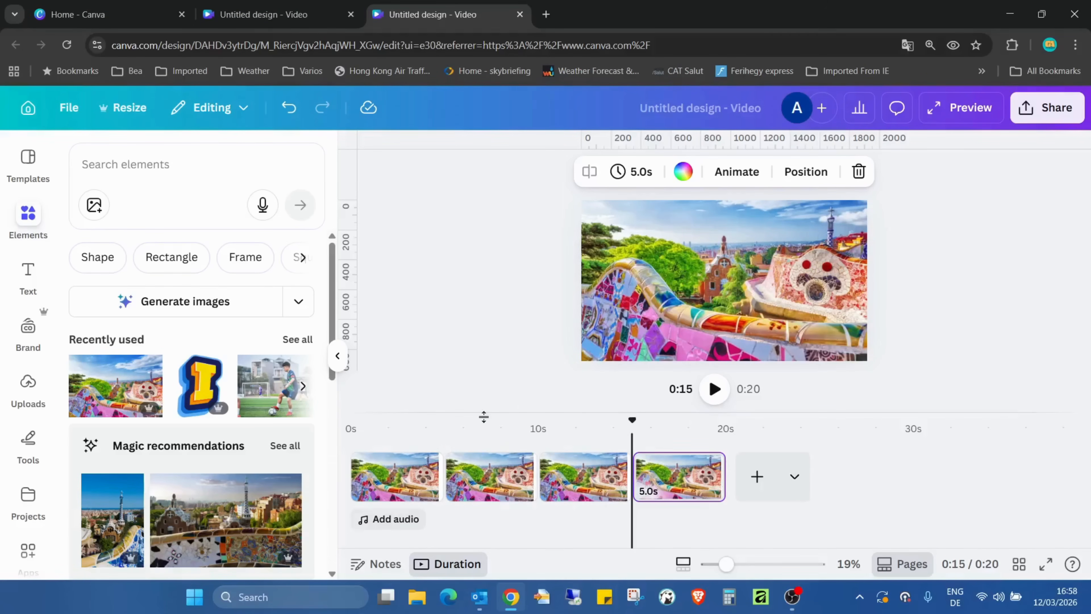
Add a Match & Move transition of 1.5 seconds after the first page and apply it between all pages.
{"action": "mouse_move", "coordinate": [445, 473]}
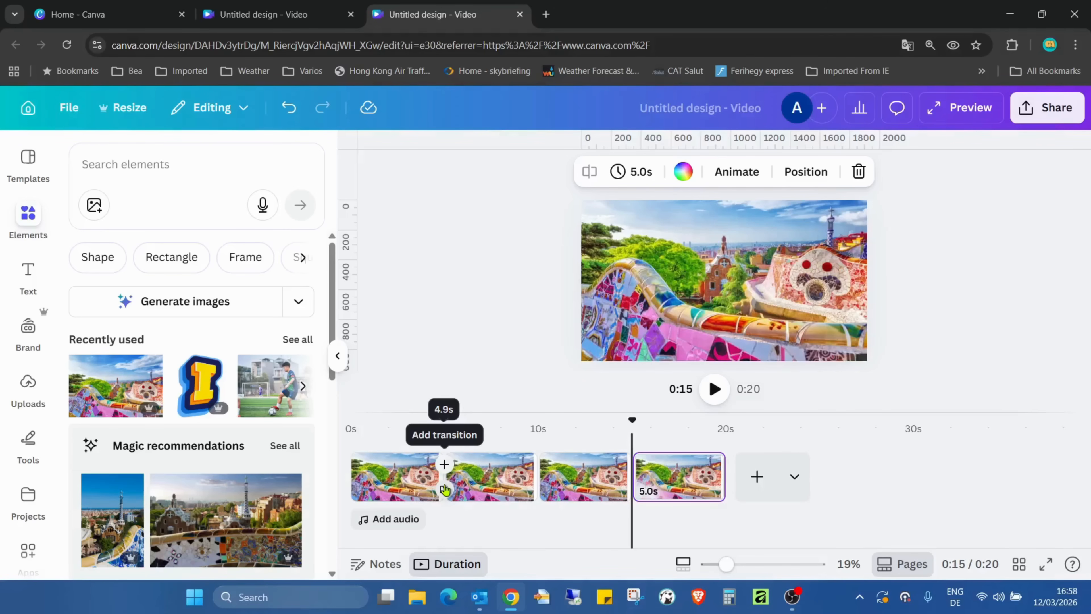
{"action": "left_click", "coordinate": [445, 488]}
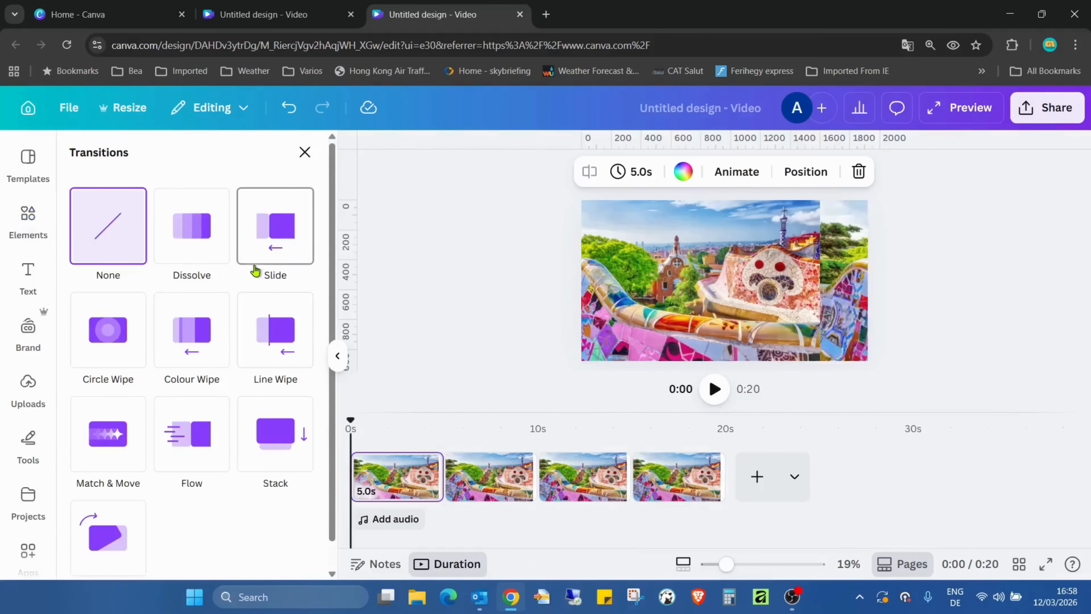
{"action": "left_click", "coordinate": [135, 429]}
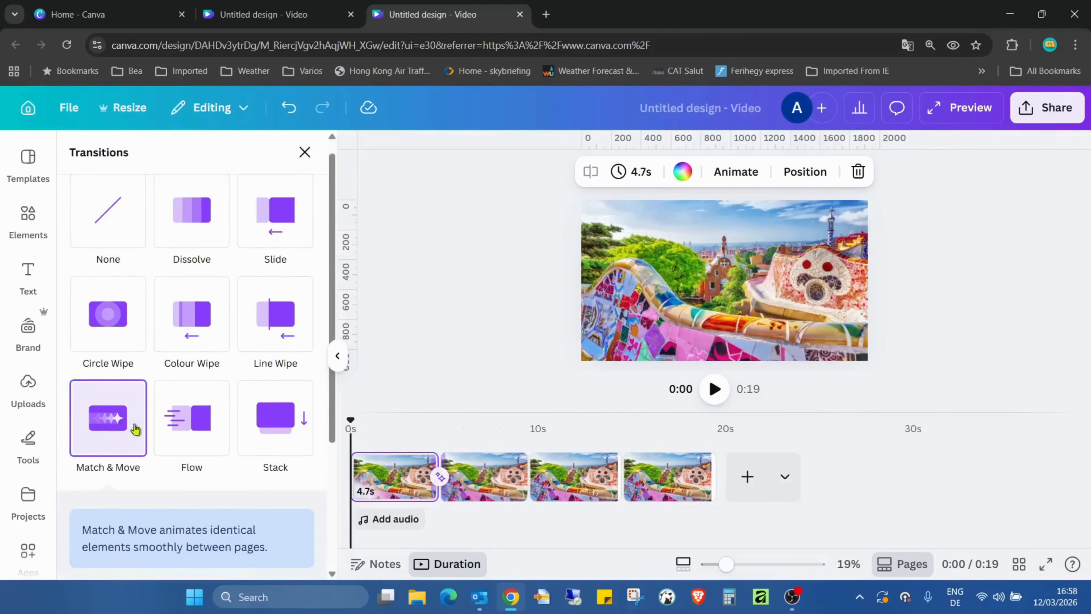
{"action": "scroll", "coordinate": [202, 372], "scroll_direction": "down", "scroll_amount": 4}
{"action": "left_click_drag", "start_coordinate": [129, 377], "coordinate": [185, 382]}
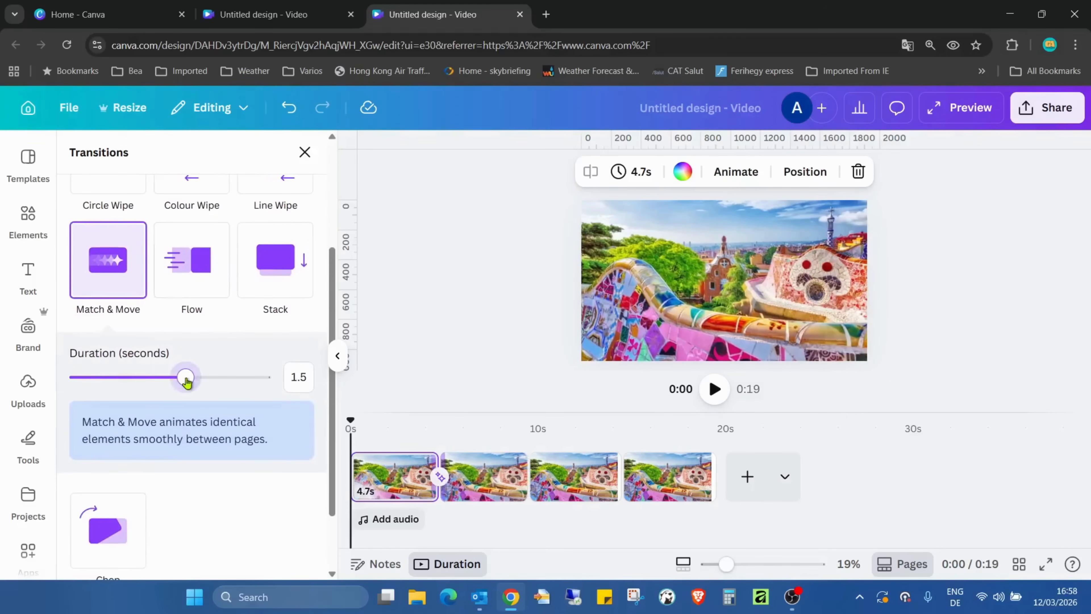
{"action": "scroll", "coordinate": [260, 370], "scroll_direction": "down", "scroll_amount": 2}
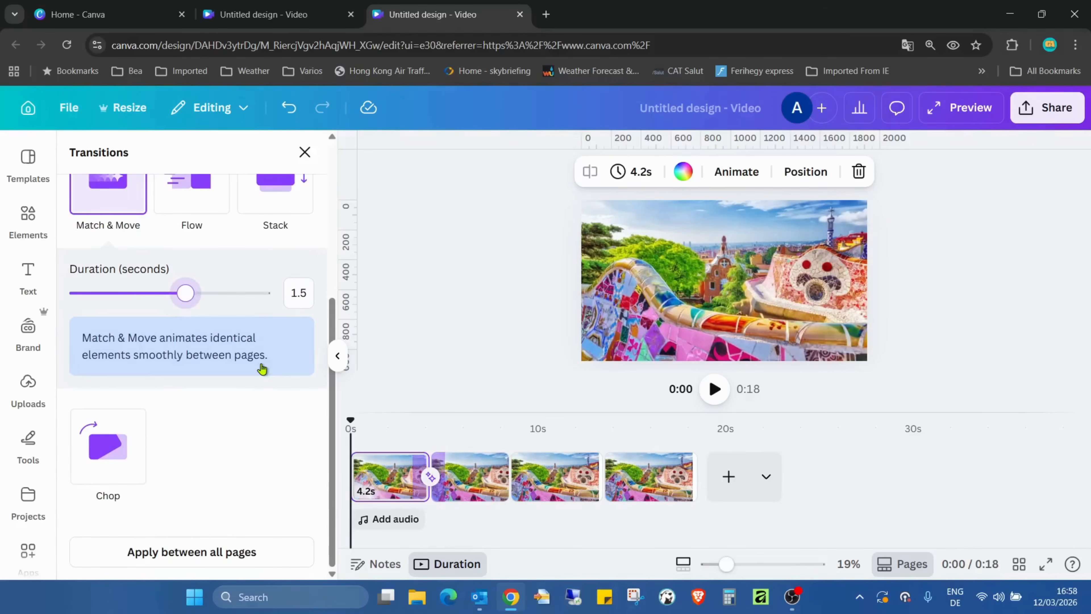
{"action": "left_click", "coordinate": [231, 557]}
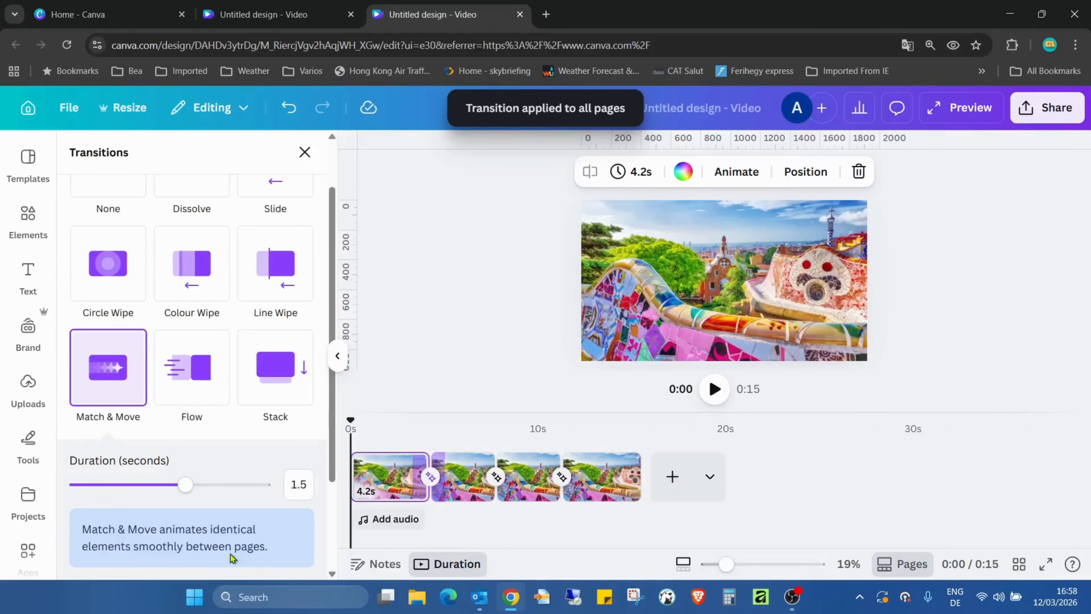
Set the page timing to 3 seconds and apply it to all four pages.
{"action": "left_click", "coordinate": [639, 174]}
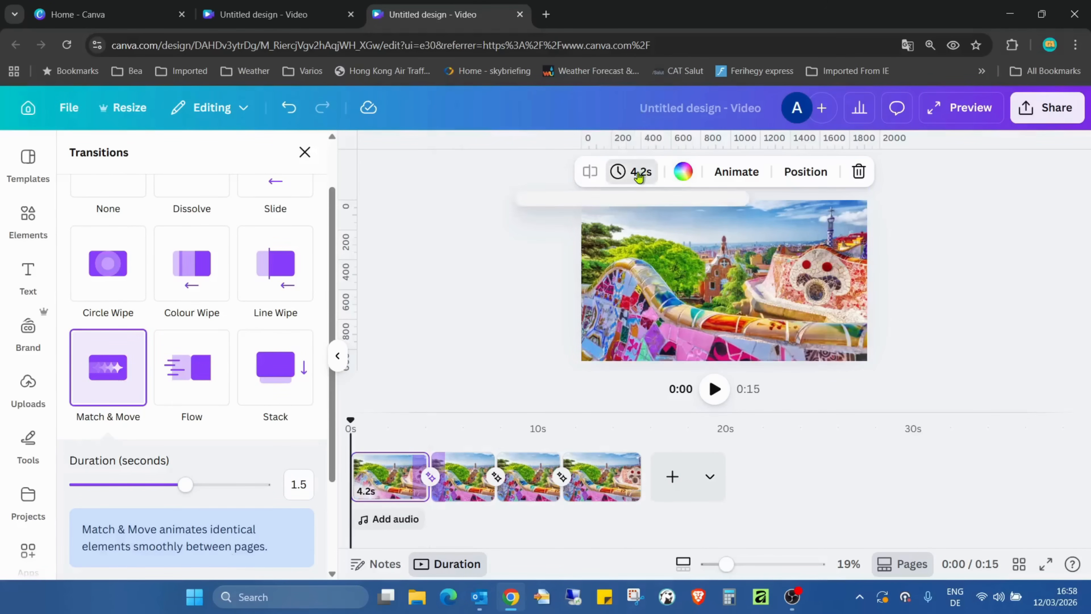
{"action": "type", "text": "3"}
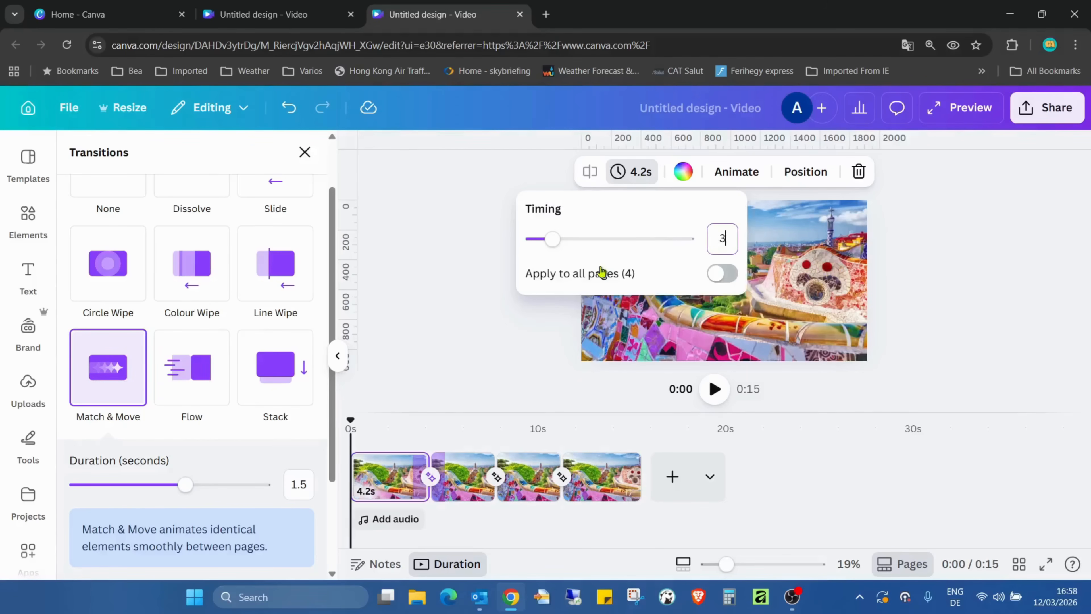
{"action": "left_click", "coordinate": [723, 275]}
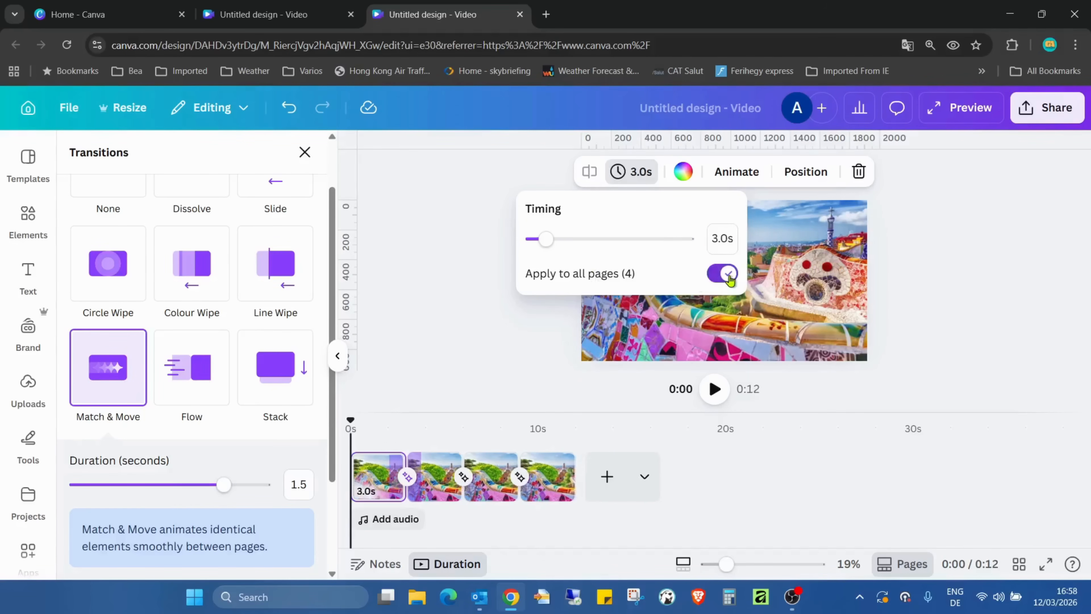
{"action": "left_click", "coordinate": [490, 369]}
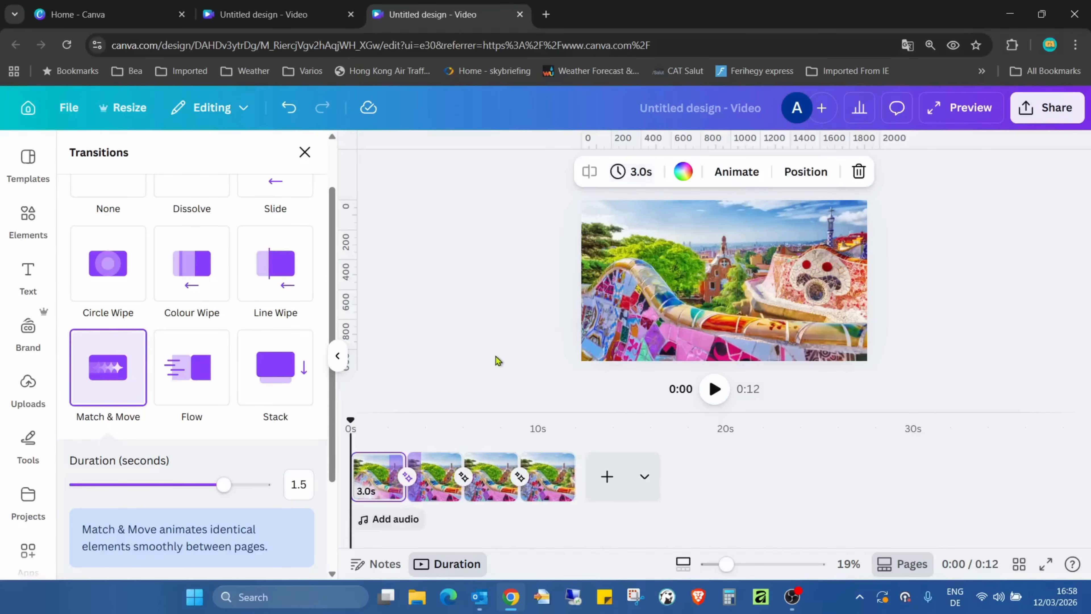
{"action": "left_click", "coordinate": [496, 360]}
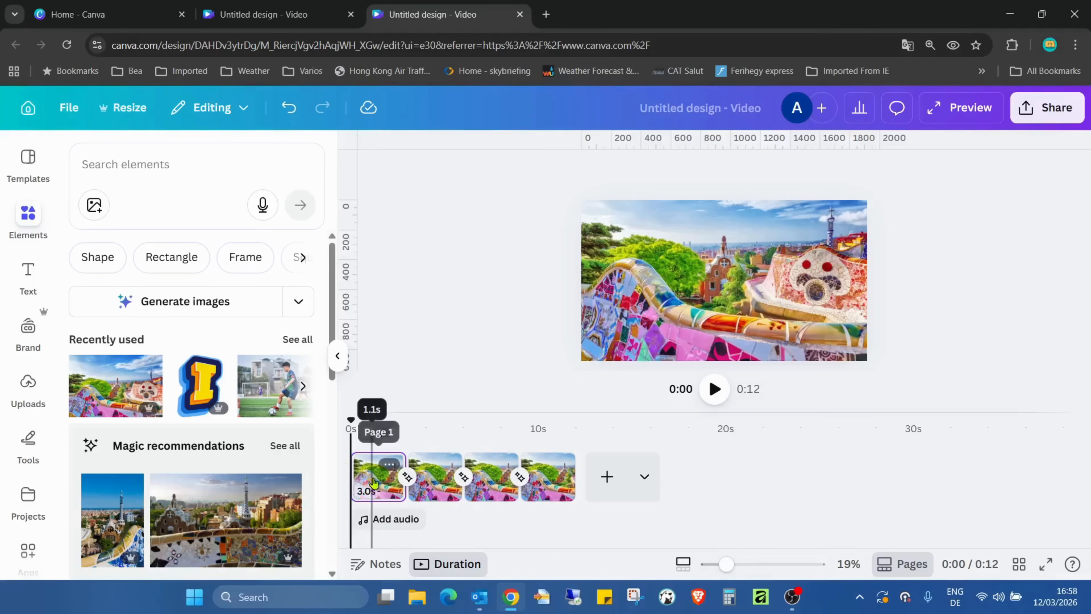
Enter 3 seconds again as the first page's timing and check the settings of the transition after it.
{"action": "left_click", "coordinate": [372, 471]}
{"action": "left_click", "coordinate": [634, 181]}
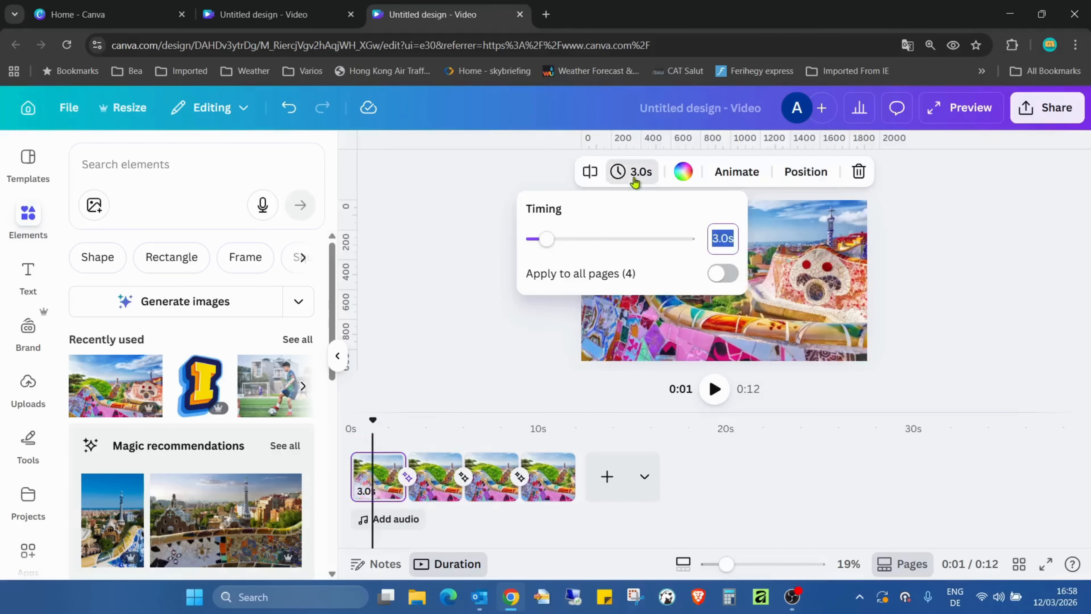
{"action": "type", "text": "3"}
{"action": "left_click", "coordinate": [954, 290]}
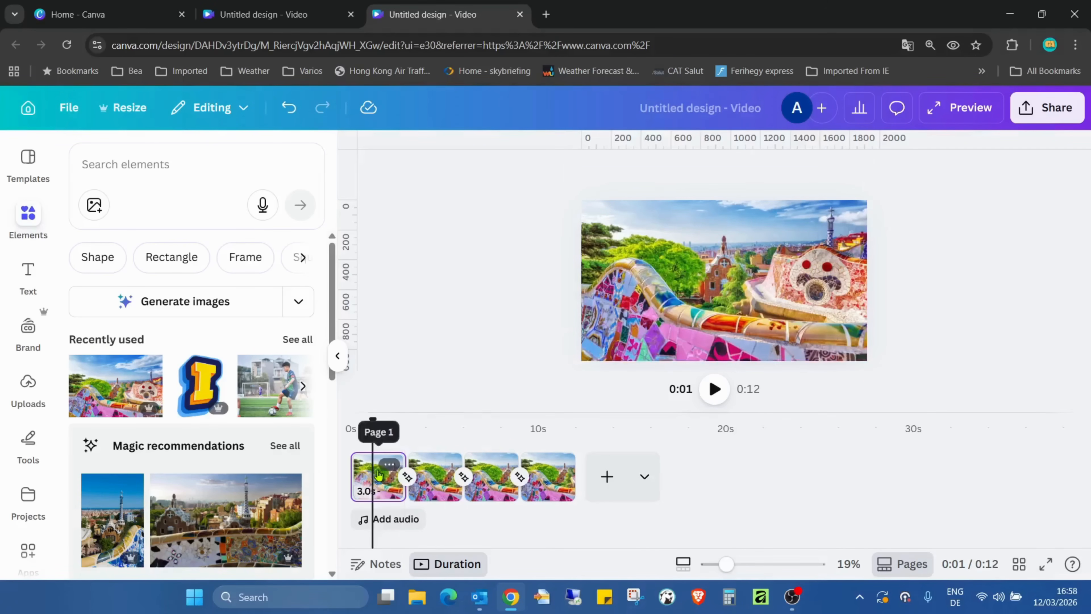
{"action": "left_click", "coordinate": [407, 476]}
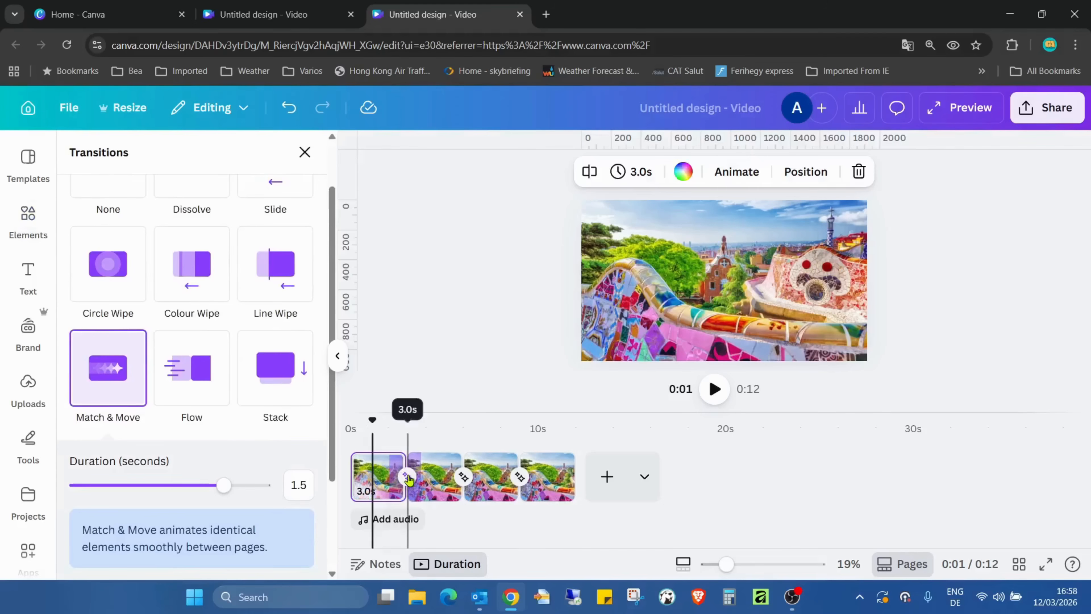
{"action": "left_click", "coordinate": [518, 297]}
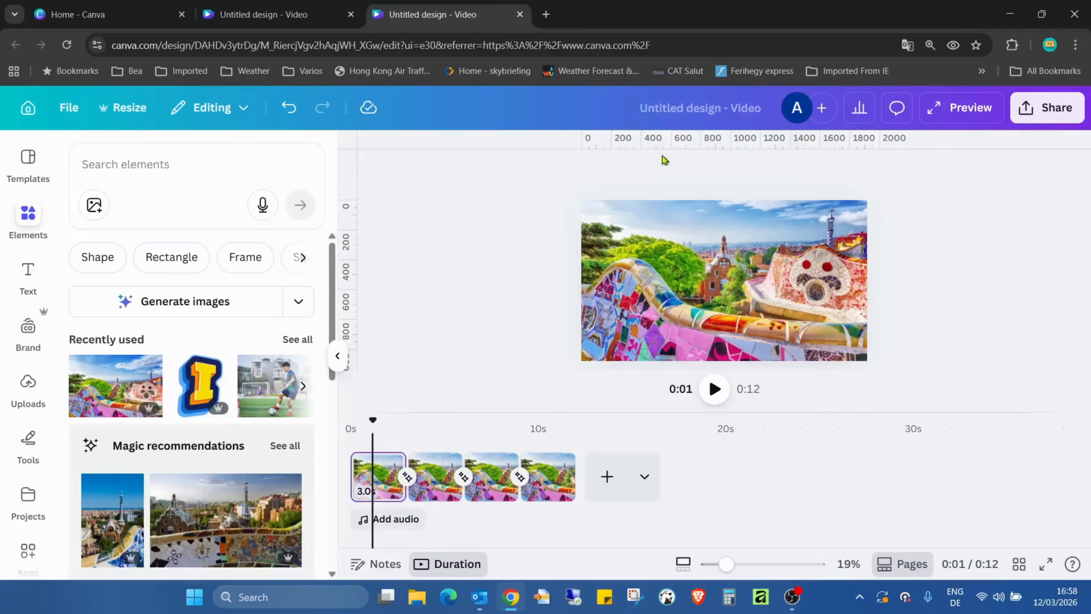
Try 2.56 and 3 seconds as the first page's timing, and finally set it to 2 seconds.
{"action": "left_click", "coordinate": [392, 494]}
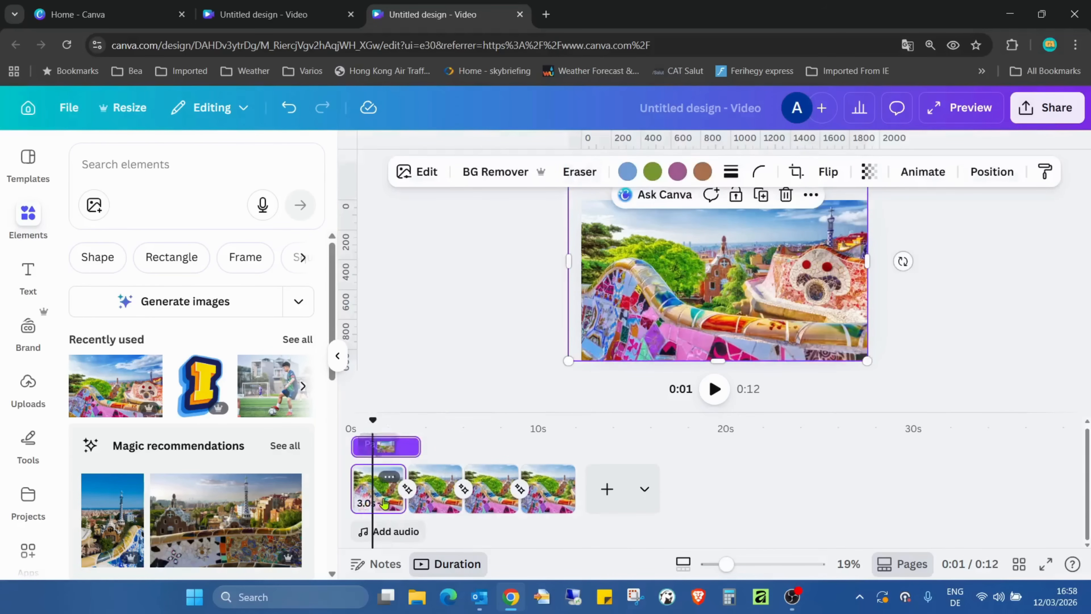
{"action": "left_click", "coordinate": [640, 172]}
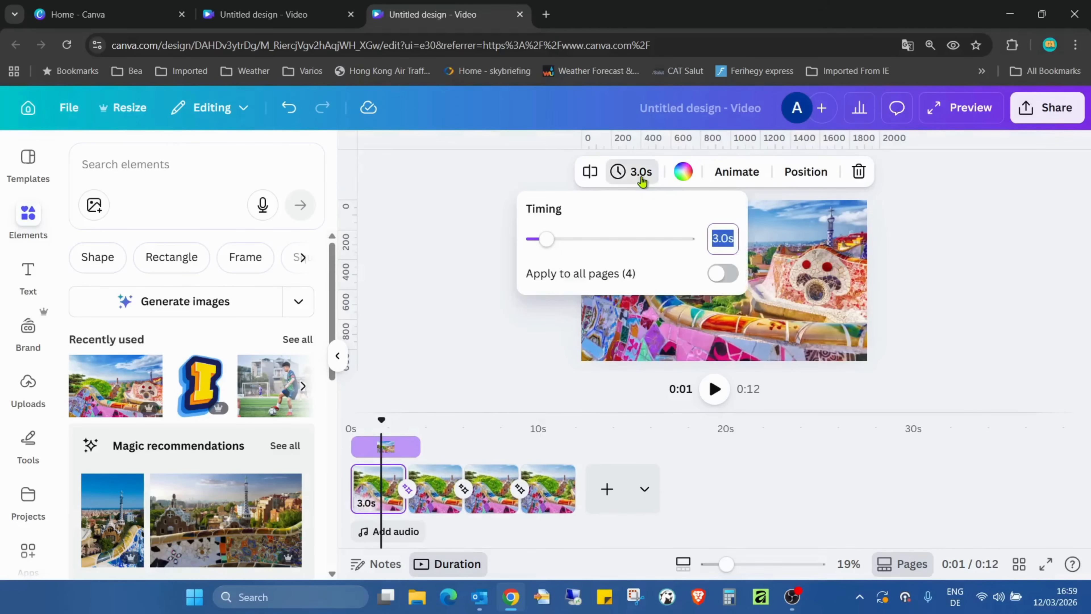
{"action": "type", "text": "2.56"}
{"action": "key", "text": "Return"}
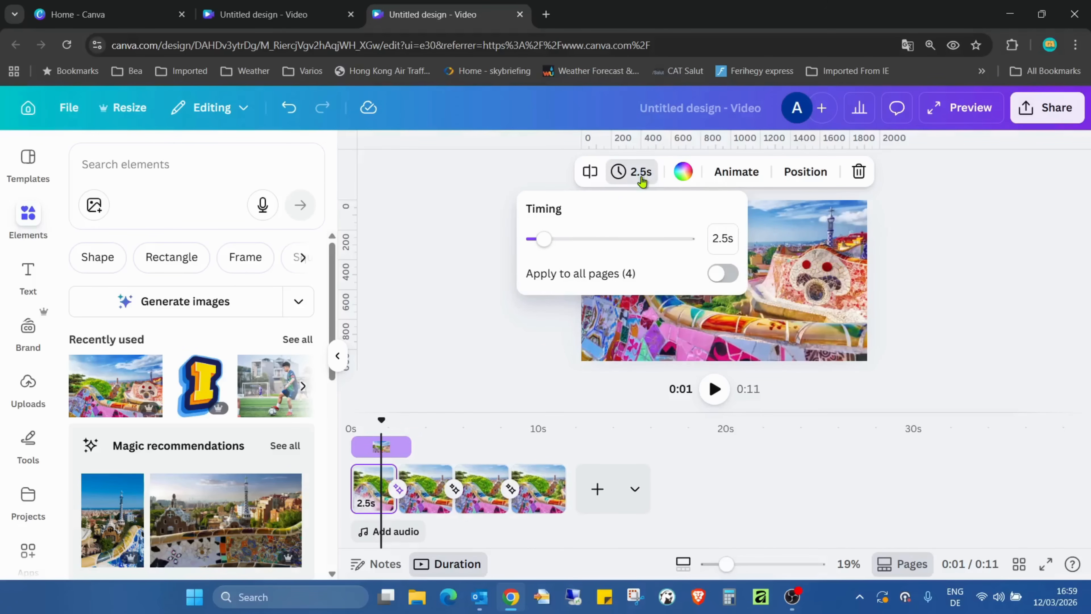
{"action": "left_click", "coordinate": [724, 238]}
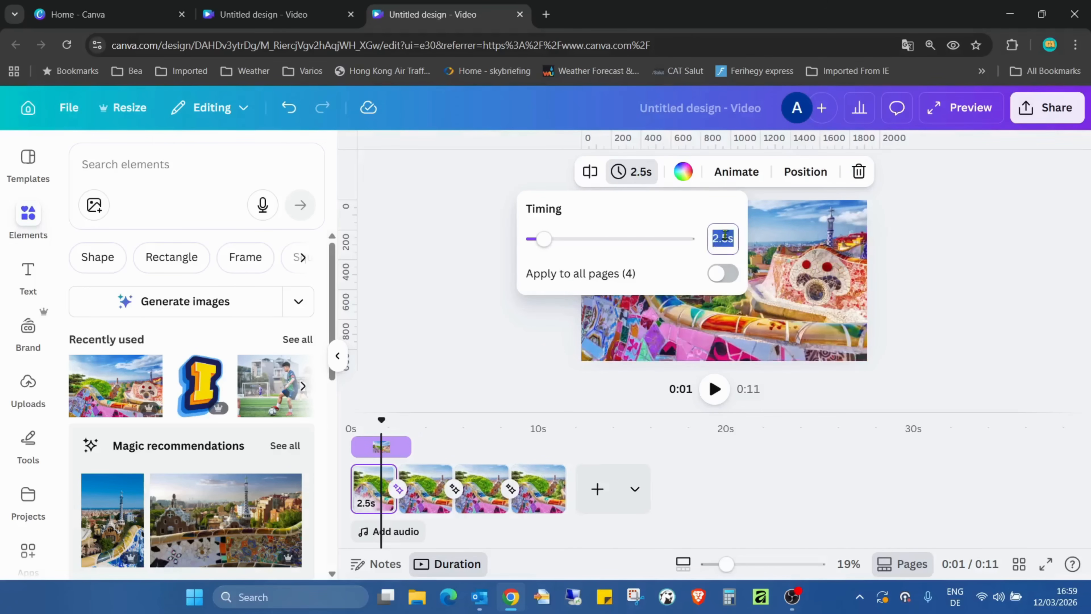
{"action": "type", "text": "3"}
{"action": "key", "text": "Return"}
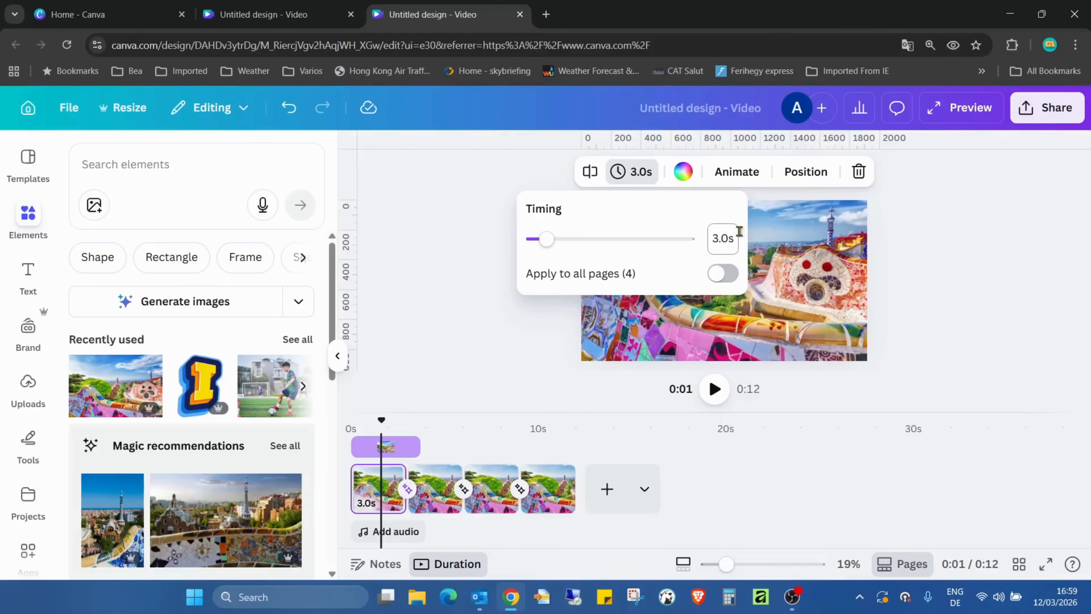
{"action": "left_click", "coordinate": [723, 233]}
{"action": "type", "text": "2"}
{"action": "key", "text": "Return"}
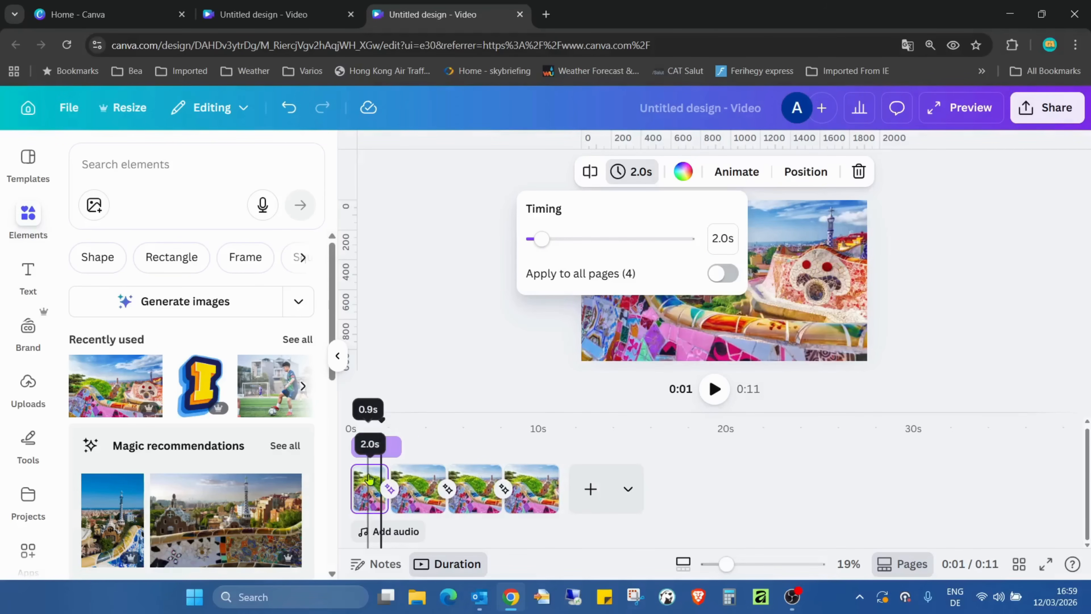
{"action": "left_click", "coordinate": [984, 386]}
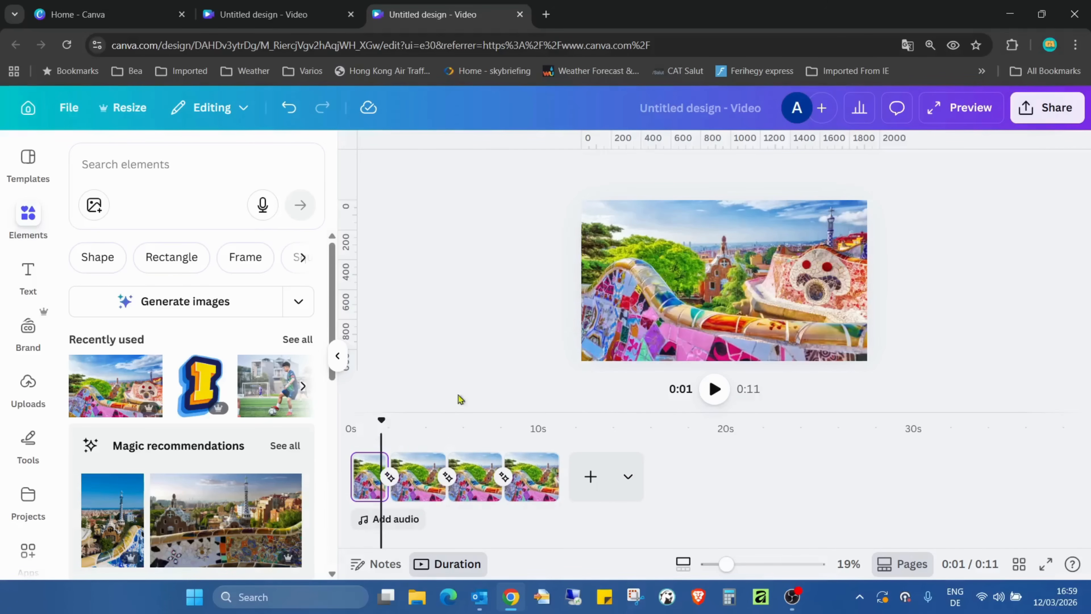
Set the last page's timing to 2 seconds.
{"action": "left_click", "coordinate": [536, 477]}
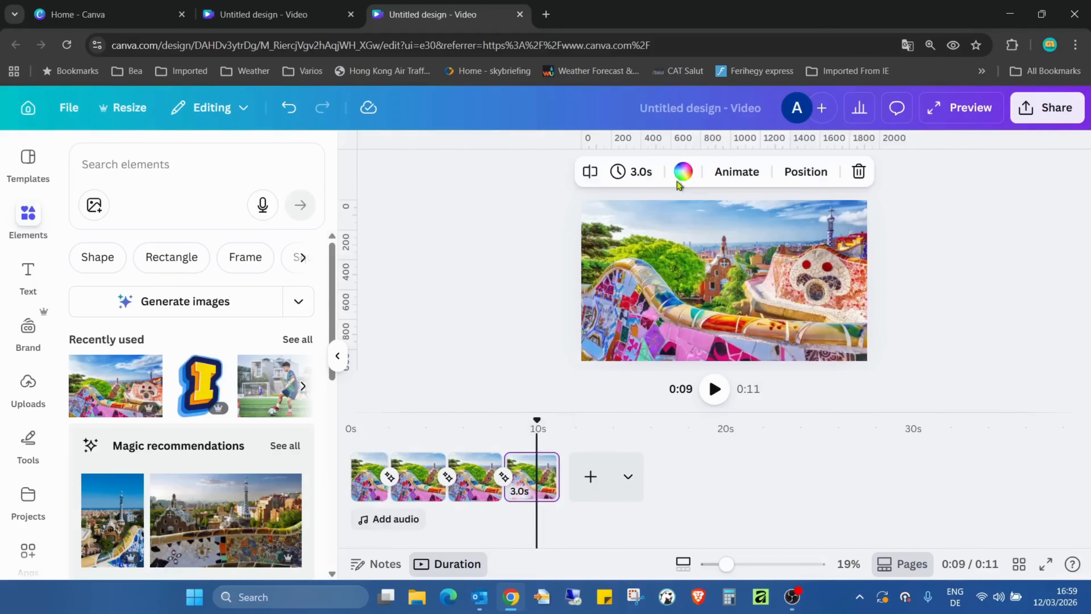
{"action": "left_click", "coordinate": [645, 174]}
{"action": "type", "text": "2"}
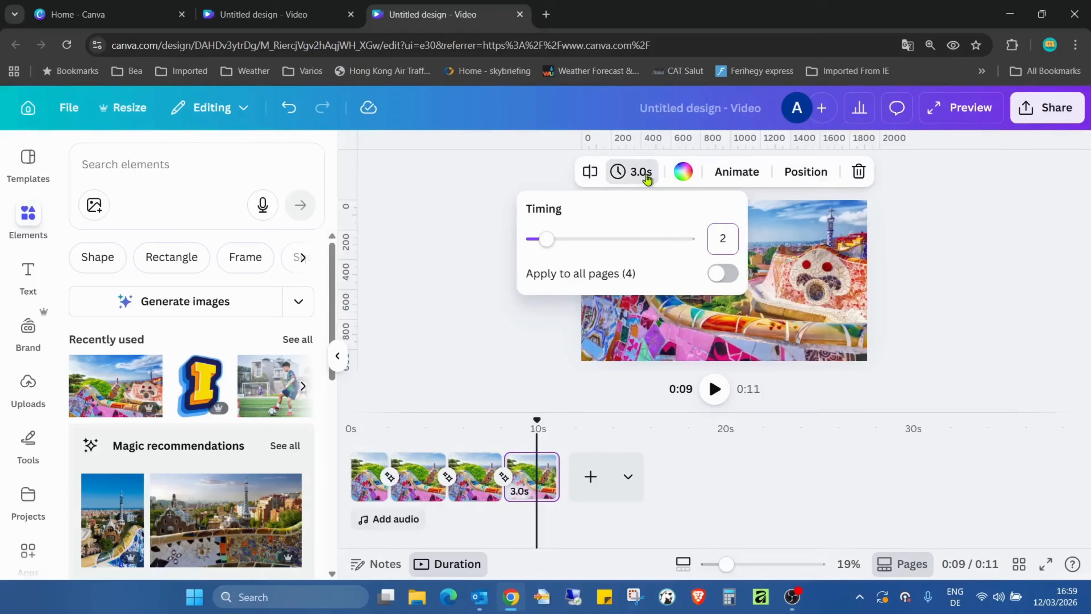
{"action": "key", "text": "Return"}
{"action": "left_click", "coordinate": [941, 337]}
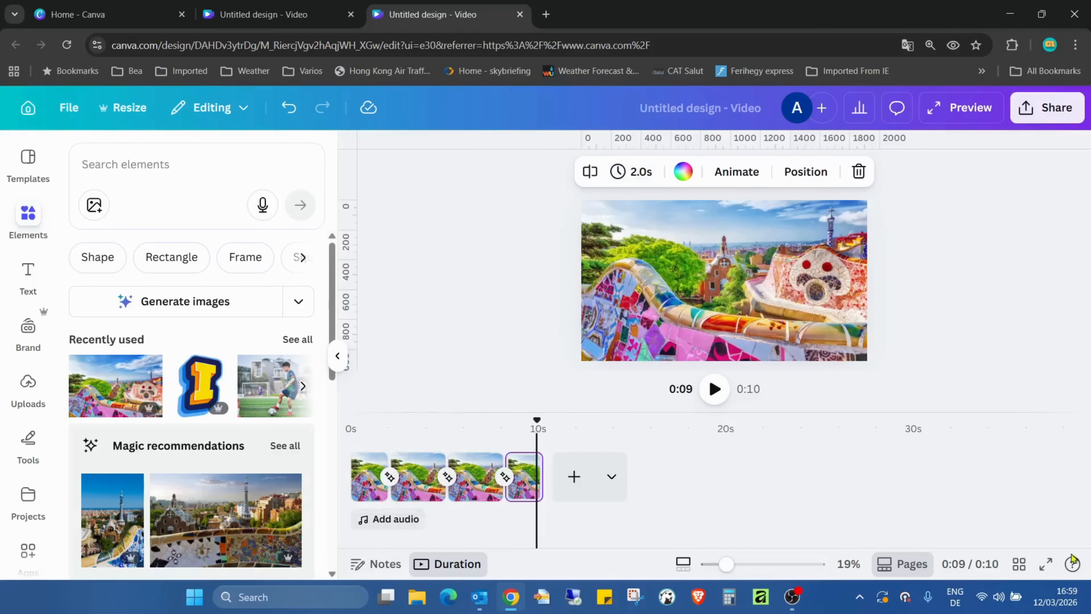
Preview the video in full screen, and return to the editor.
{"action": "left_click", "coordinate": [1045, 563]}
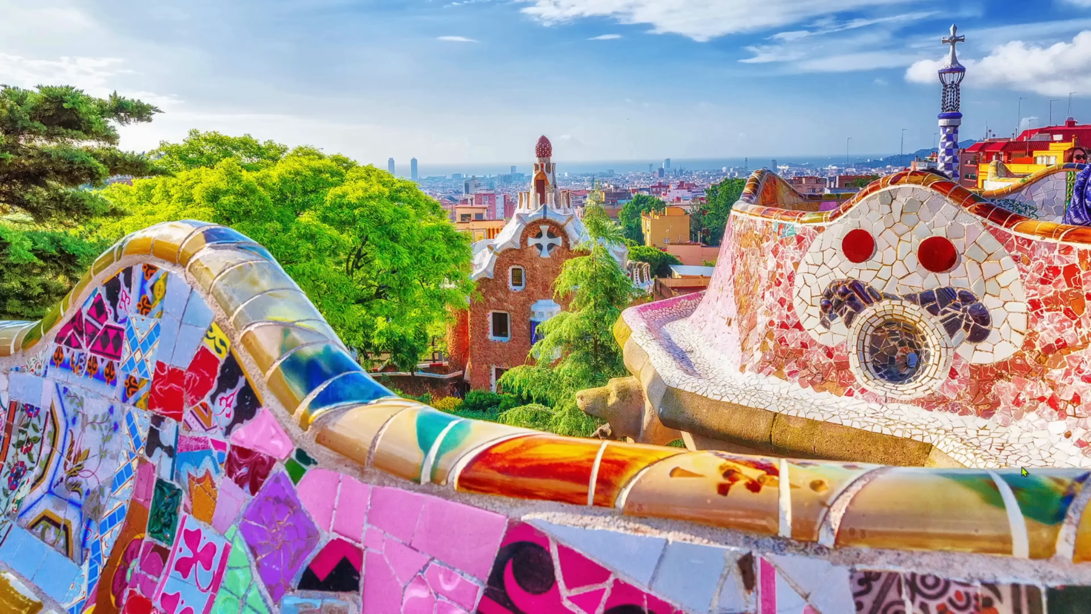
{"action": "key", "text": "Escape"}
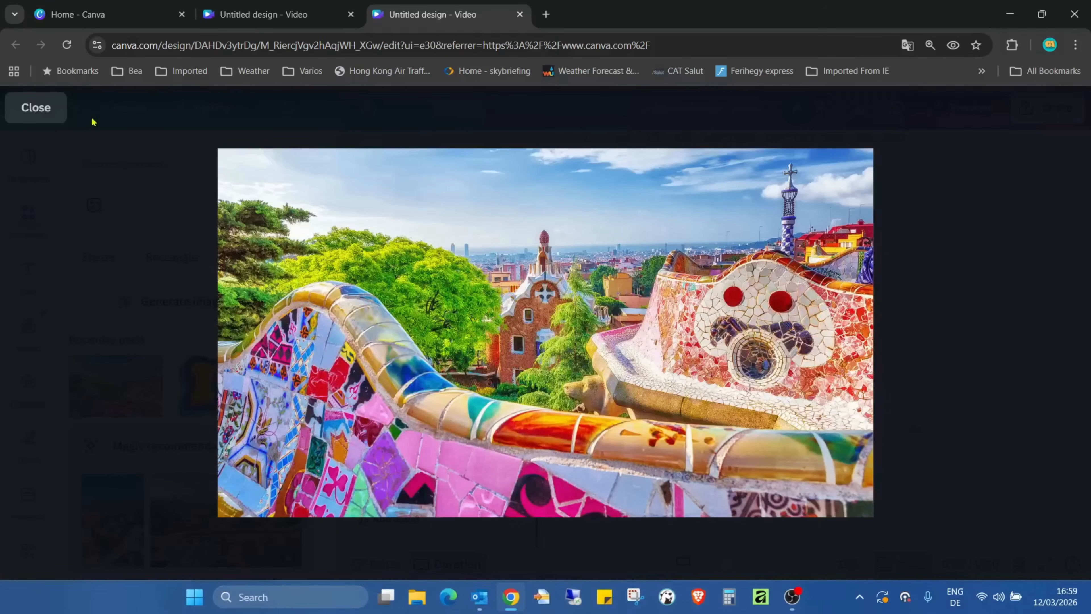
{"action": "left_click", "coordinate": [38, 107]}
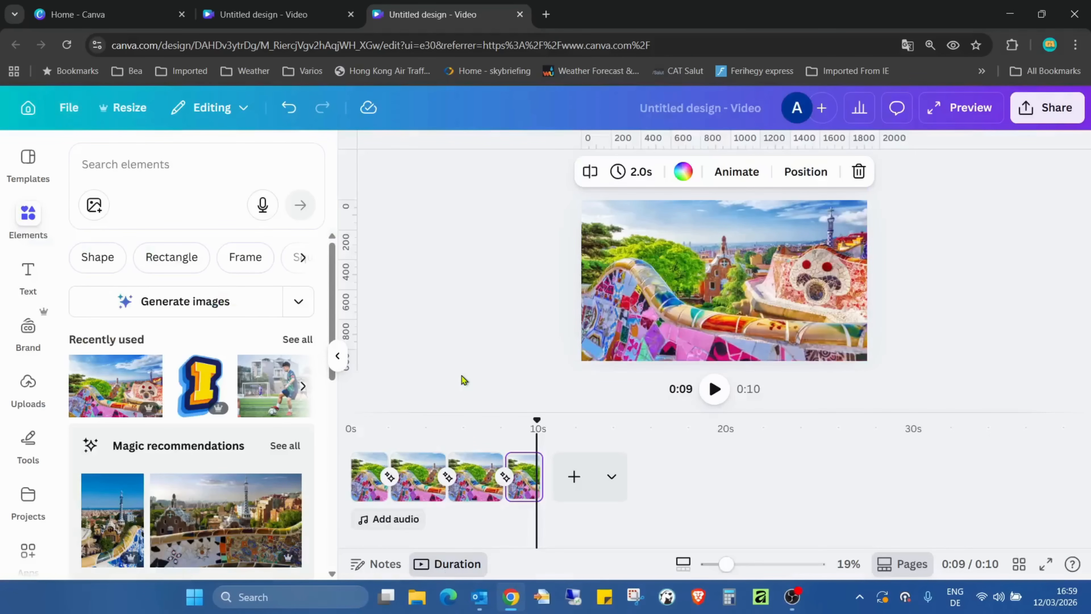
Enlarge the photo on the second page well beyond the page and shift it so the mosaic face fills the frame.
{"action": "left_click", "coordinate": [420, 479]}
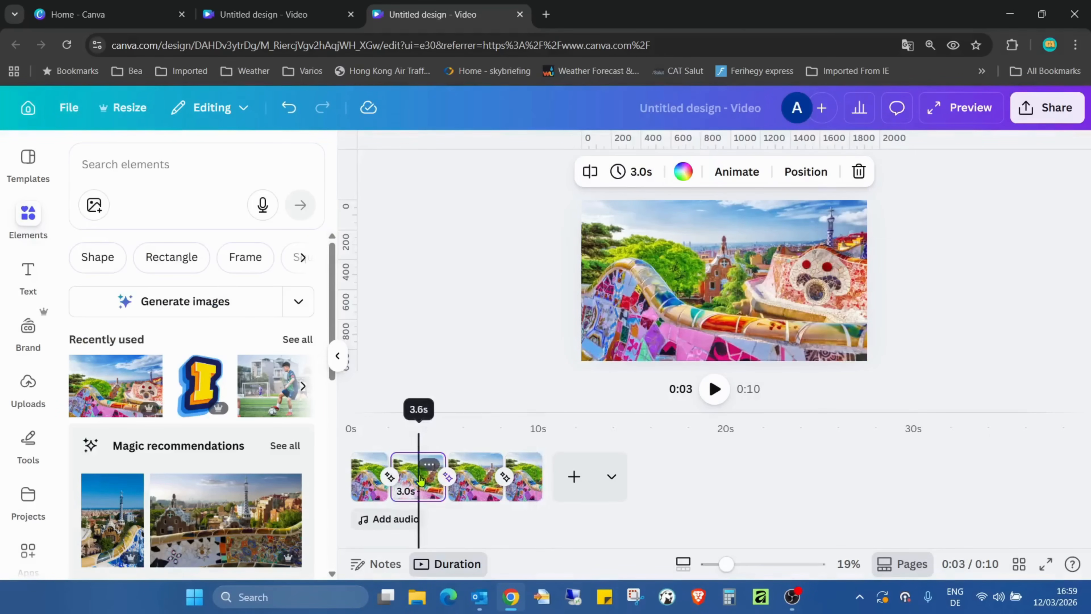
{"action": "left_click", "coordinate": [814, 307]}
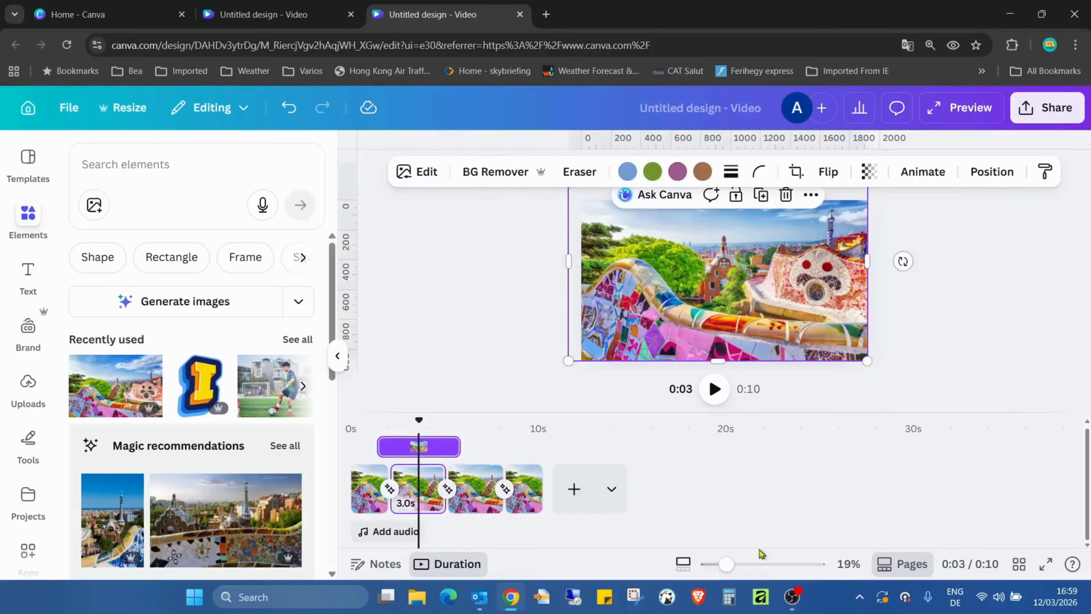
{"action": "left_click_drag", "start_coordinate": [725, 563], "coordinate": [708, 563]}
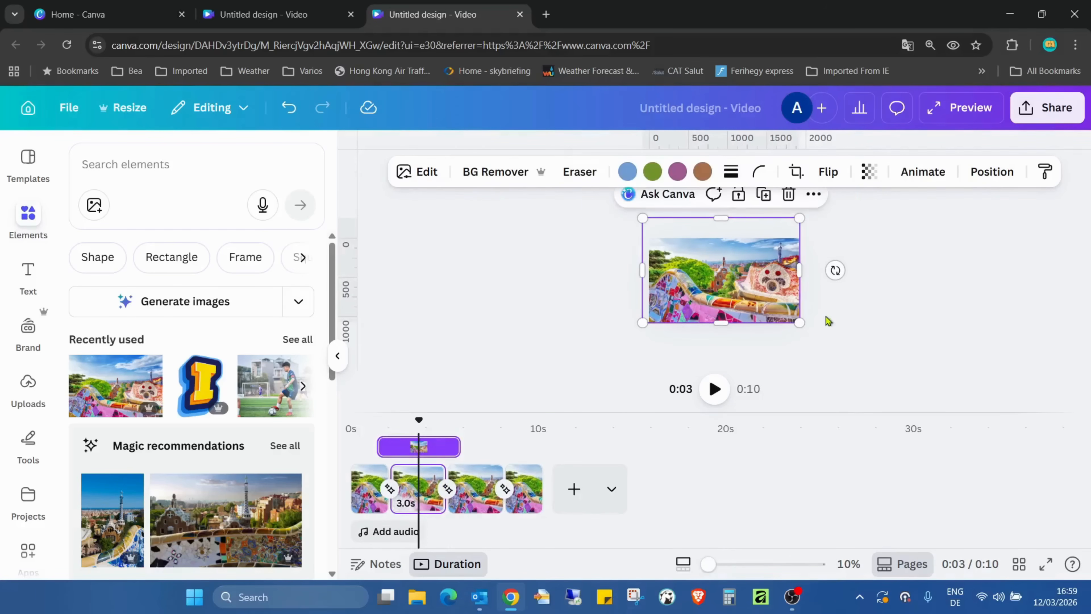
{"action": "left_click_drag", "start_coordinate": [799, 322], "coordinate": [928, 399]}
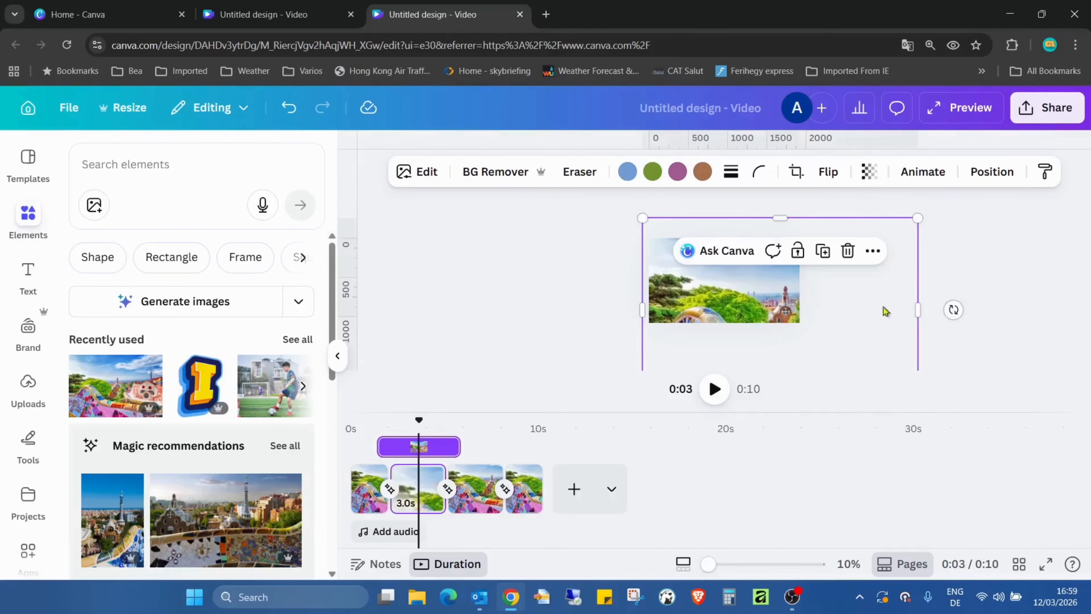
{"action": "left_click_drag", "start_coordinate": [883, 309], "coordinate": [774, 273]}
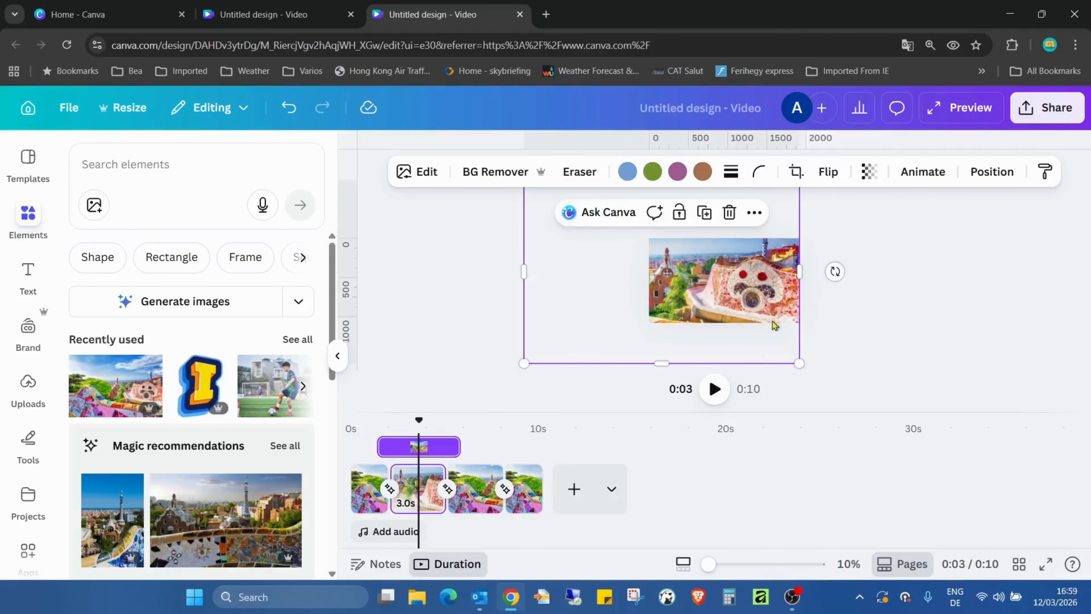
Enlarge the photo on the third page and reposition it so the brick house with the tower sits in the middle of the frame.
{"action": "left_click", "coordinate": [481, 486]}
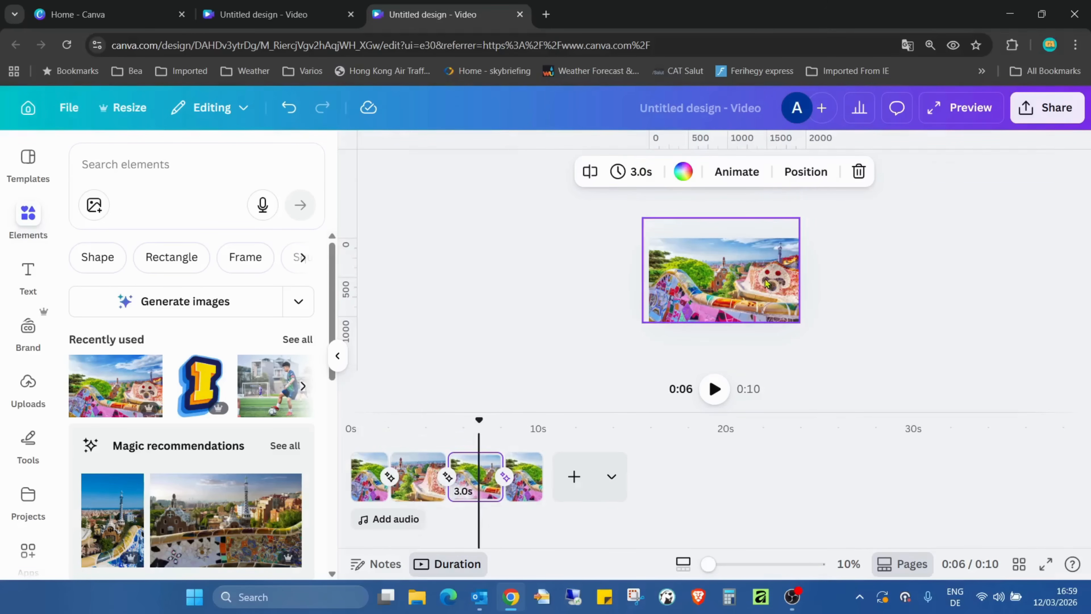
{"action": "left_click", "coordinate": [756, 293]}
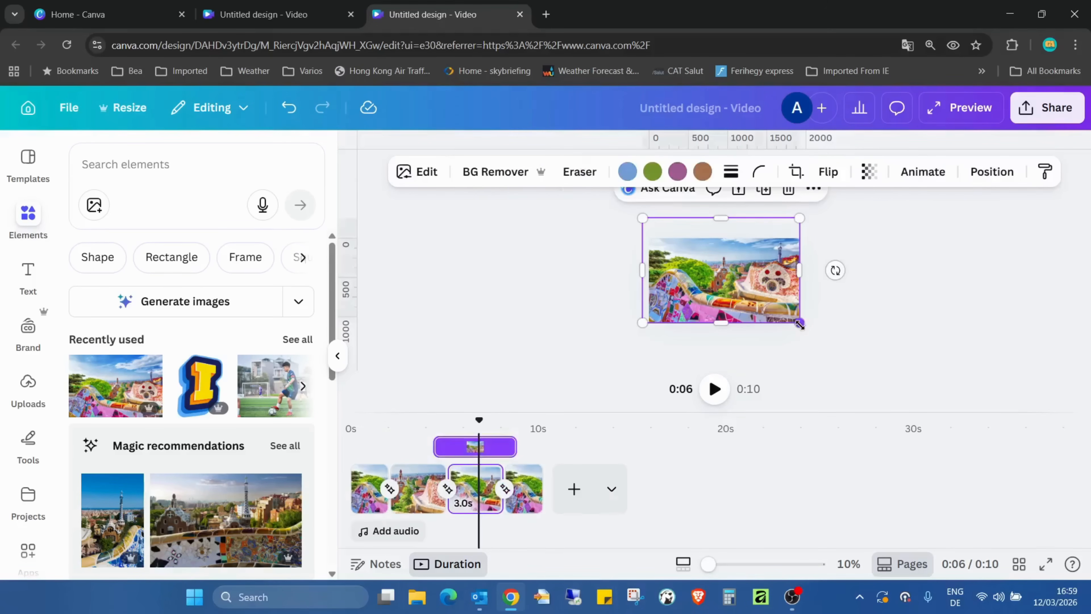
{"action": "left_click_drag", "start_coordinate": [800, 323], "coordinate": [912, 423]}
{"action": "left_click_drag", "start_coordinate": [770, 293], "coordinate": [718, 267]}
{"action": "left_click", "coordinate": [980, 313]}
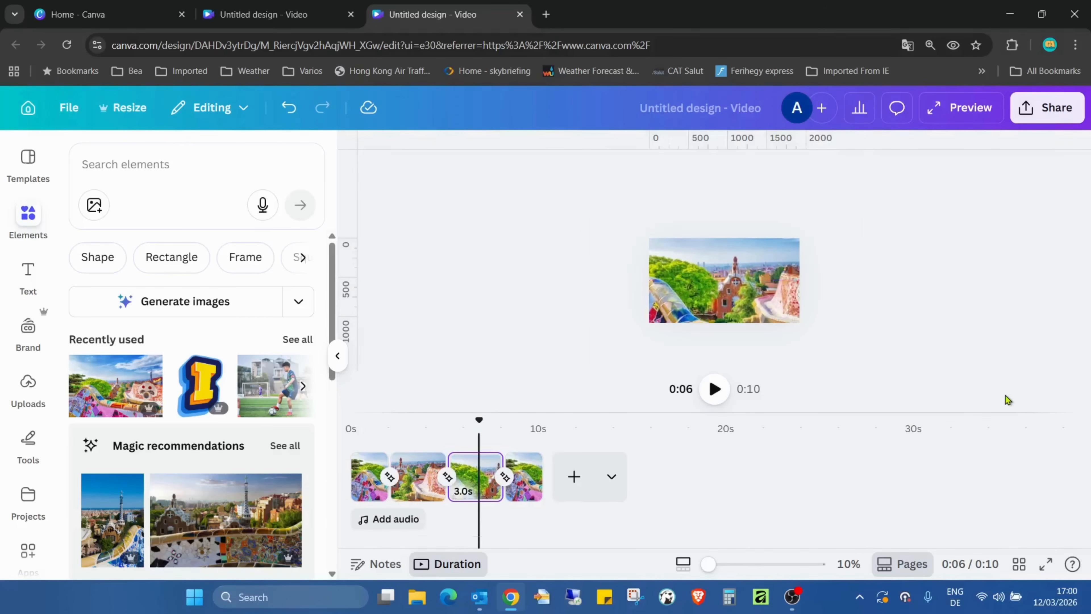
Preview the video with the zoomed second and third pages in full screen, and return to the editor.
{"action": "left_click", "coordinate": [1046, 563]}
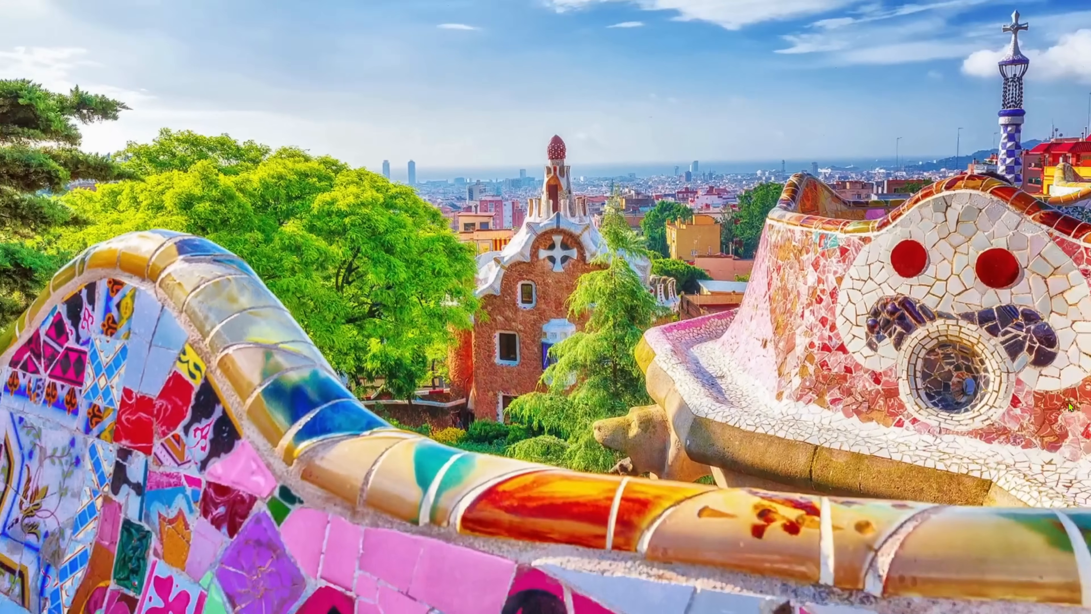
{"action": "key", "text": "space"}
{"action": "key", "text": "Escape"}
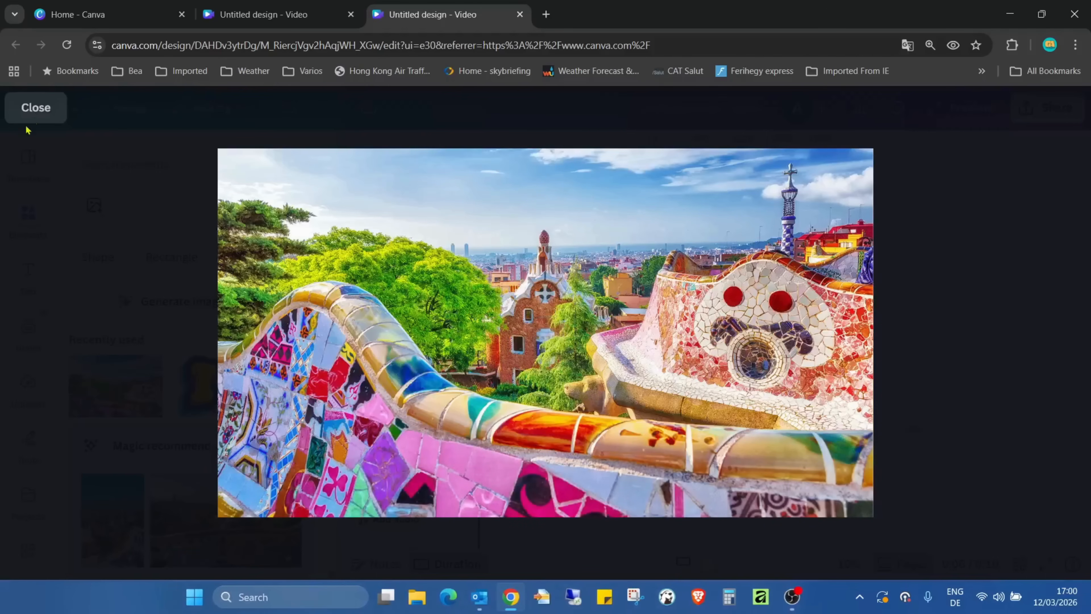
{"action": "left_click", "coordinate": [58, 101]}
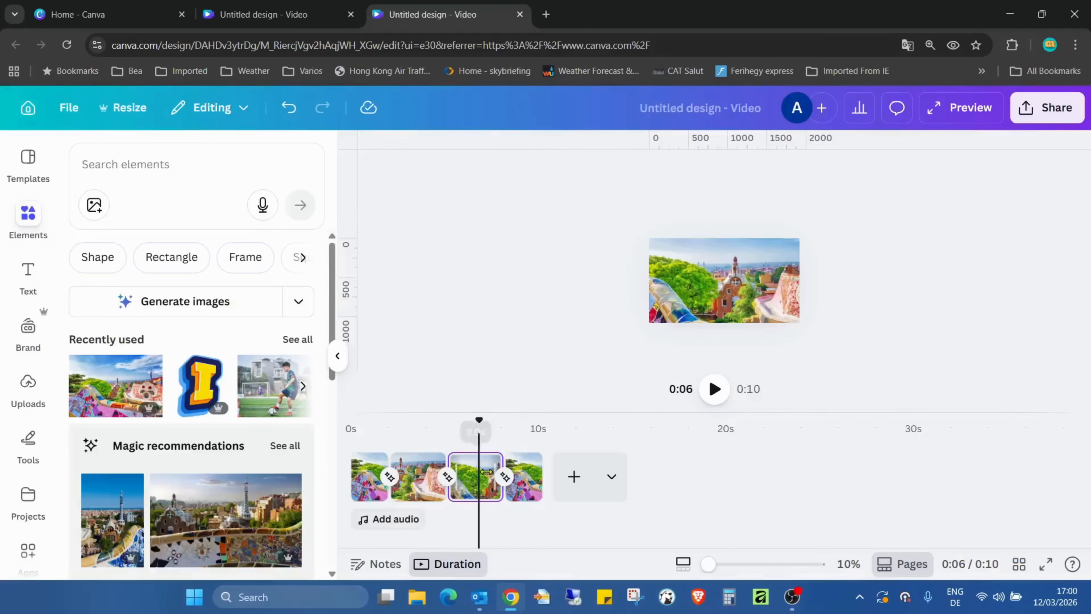
Duplicate the last page of the video.
{"action": "left_click", "coordinate": [527, 480]}
{"action": "right_click", "coordinate": [528, 480]}
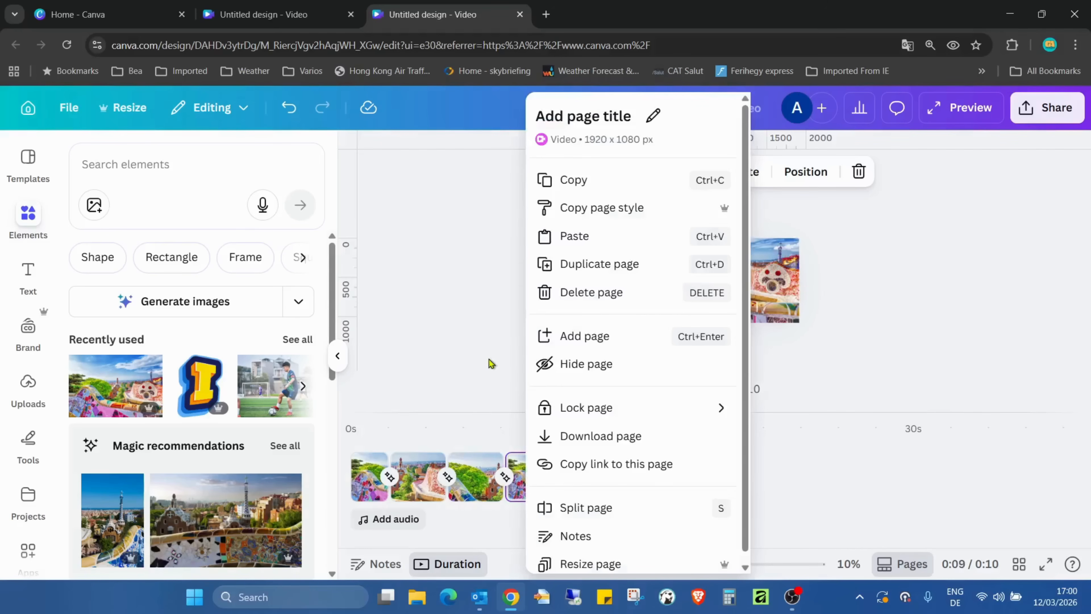
{"action": "left_click", "coordinate": [678, 264]}
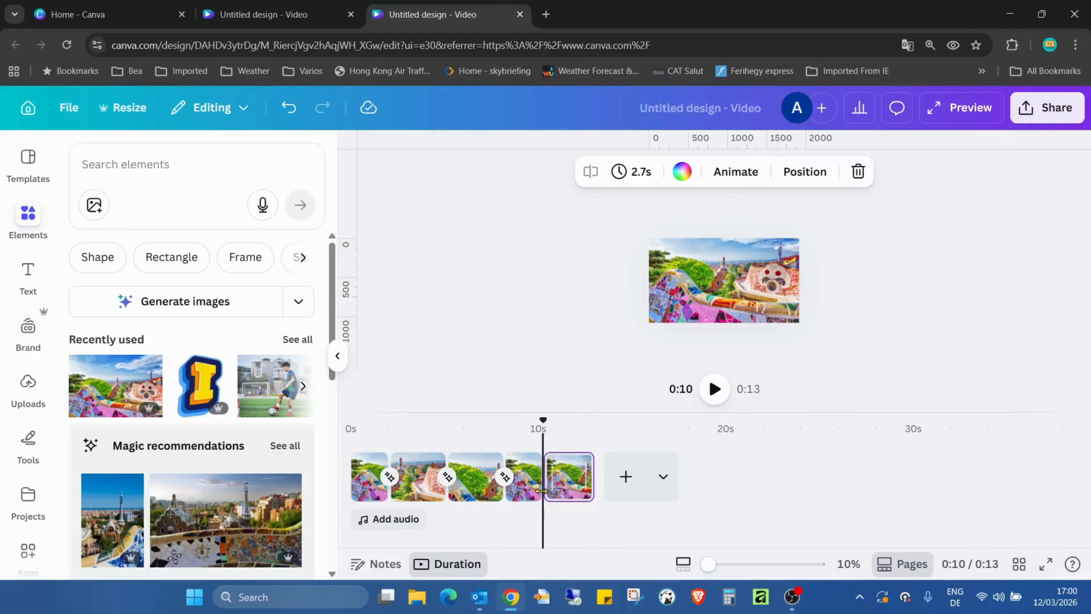
Set the fourth page's timing to 3 seconds.
{"action": "left_click", "coordinate": [523, 486]}
{"action": "left_click", "coordinate": [641, 174]}
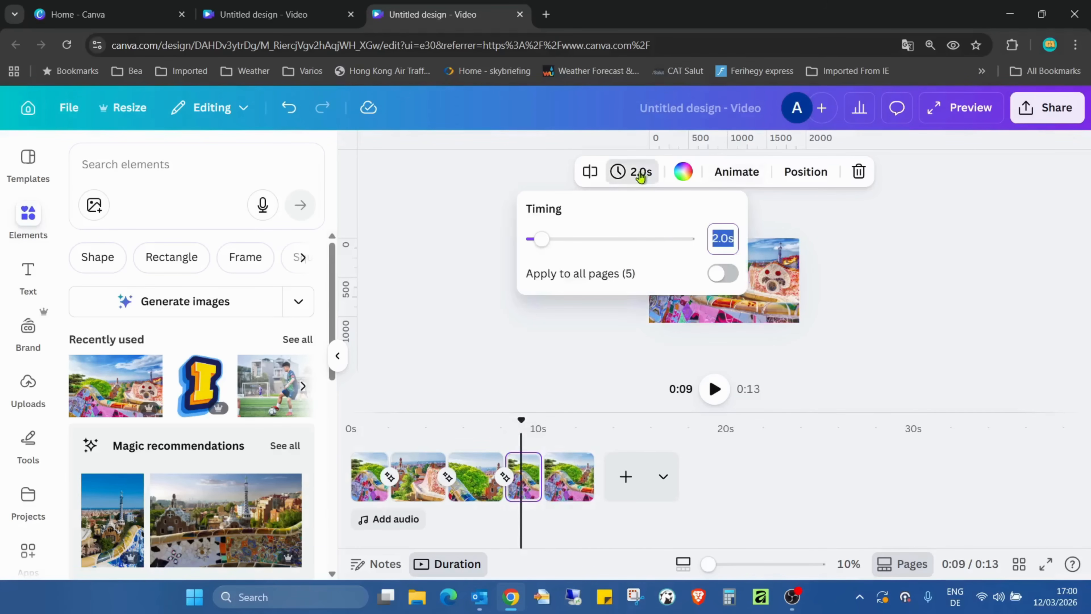
{"action": "type", "text": "3"}
{"action": "key", "text": "Return"}
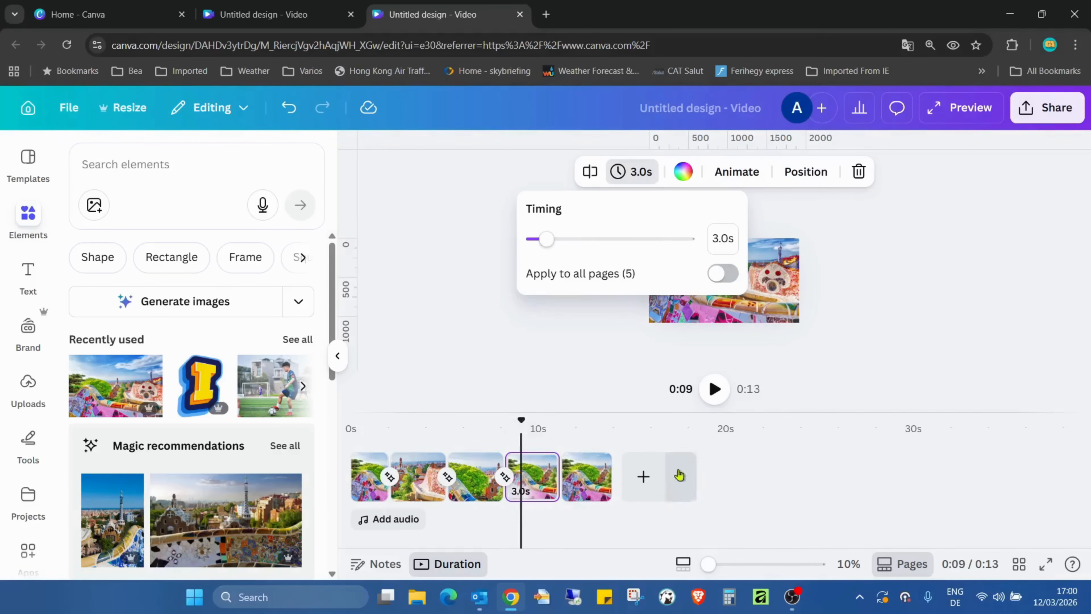
{"action": "left_click", "coordinate": [886, 409]}
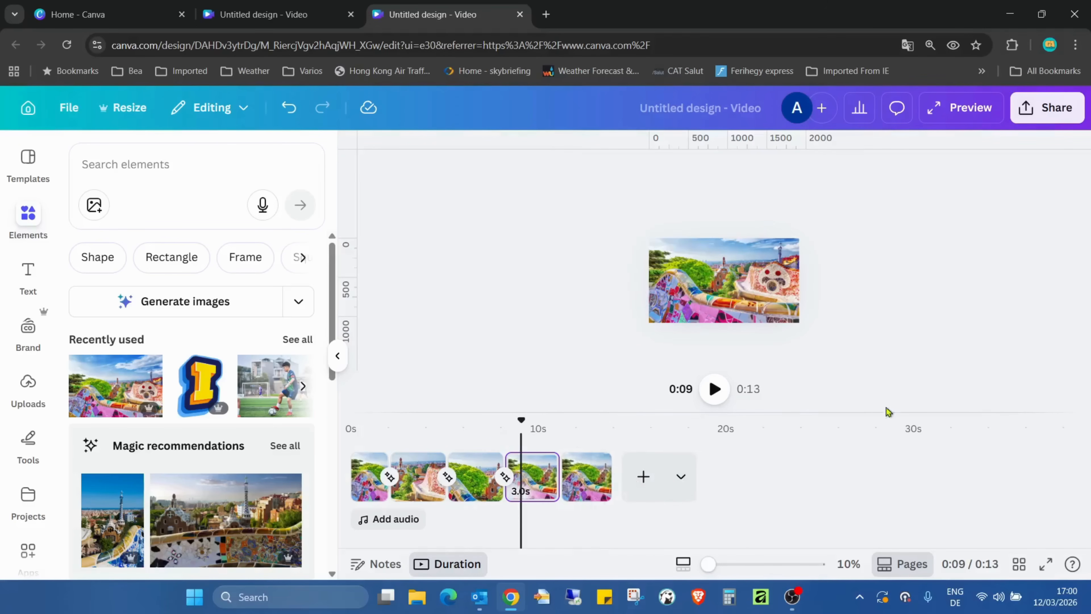
Add a Match & Move transition between the fourth and fifth pages with a duration of 1.3 seconds.
{"action": "left_click", "coordinate": [589, 485]}
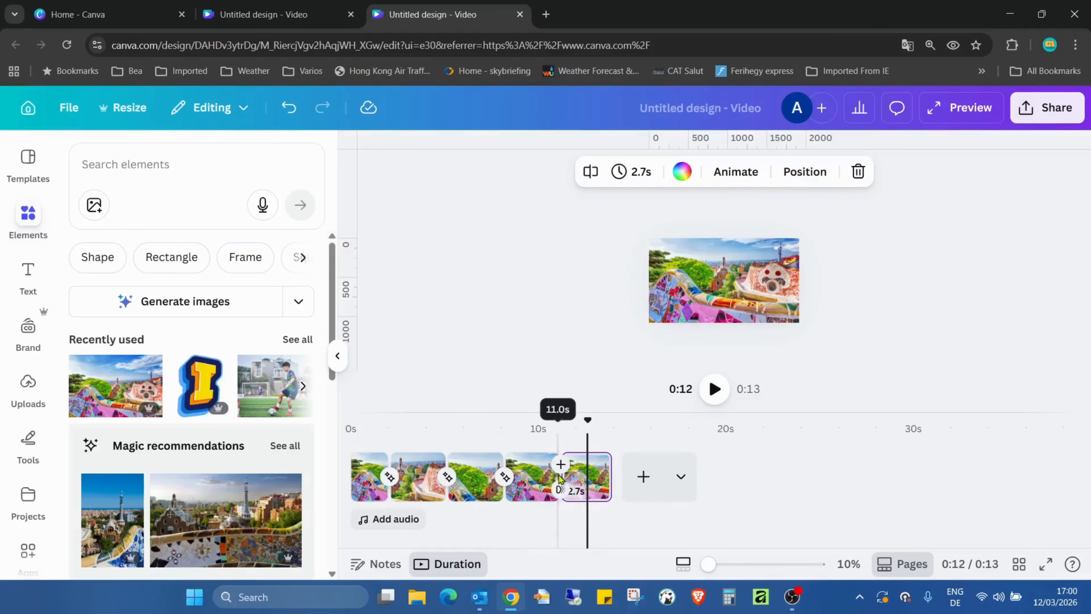
{"action": "left_click", "coordinate": [559, 476]}
{"action": "left_click", "coordinate": [73, 430]}
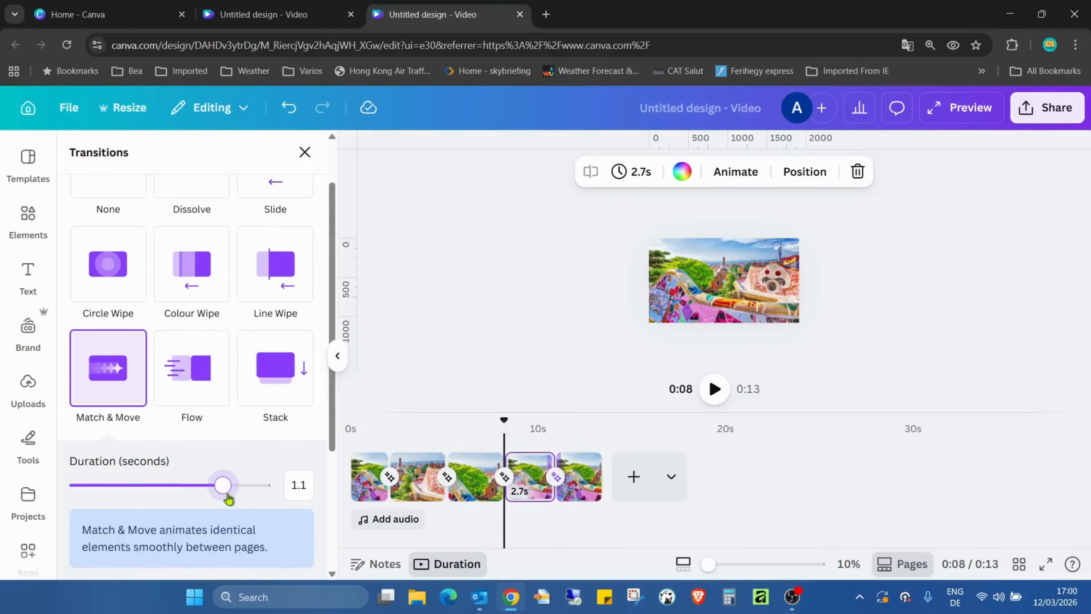
{"action": "left_click_drag", "start_coordinate": [229, 499], "coordinate": [252, 503]}
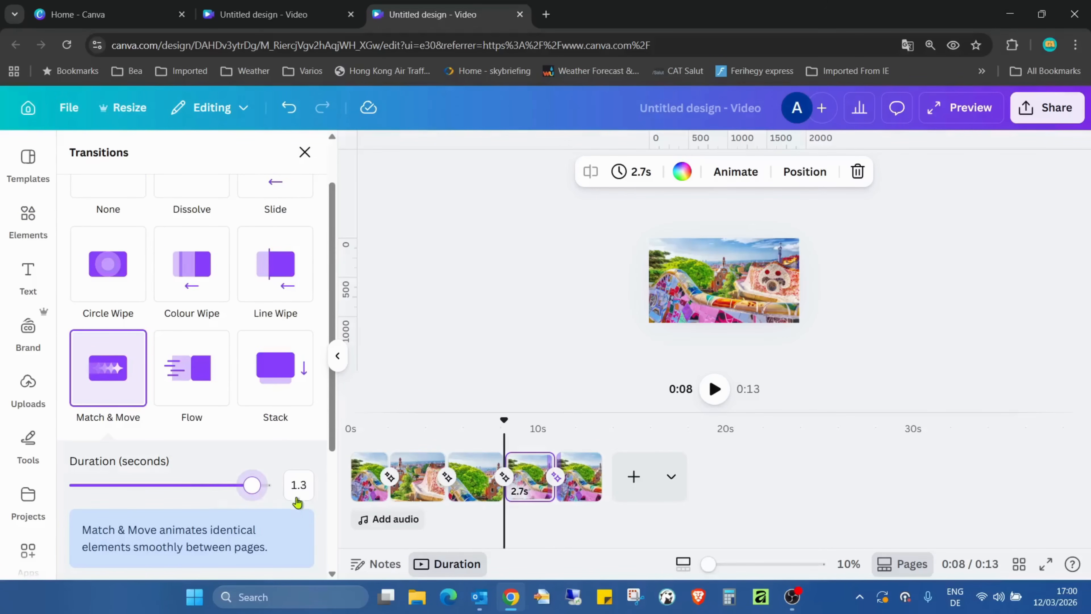
{"action": "scroll", "coordinate": [280, 414], "scroll_direction": "down", "scroll_amount": 2}
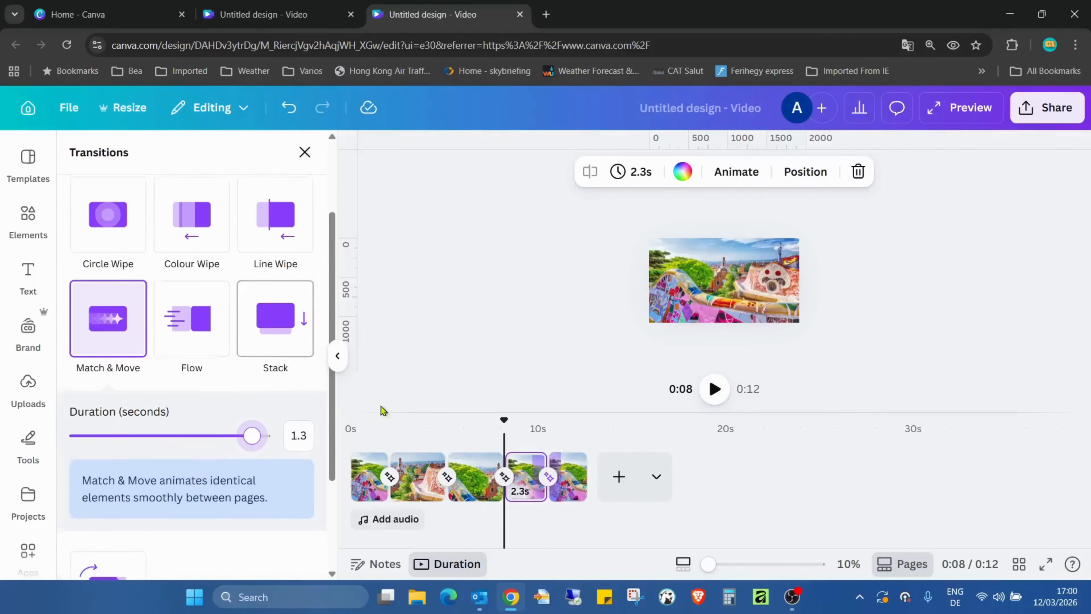
Set the fourth page's timing to 4 seconds to leave room for a longer transition.
{"action": "left_click", "coordinate": [526, 480]}
{"action": "left_click", "coordinate": [644, 172]}
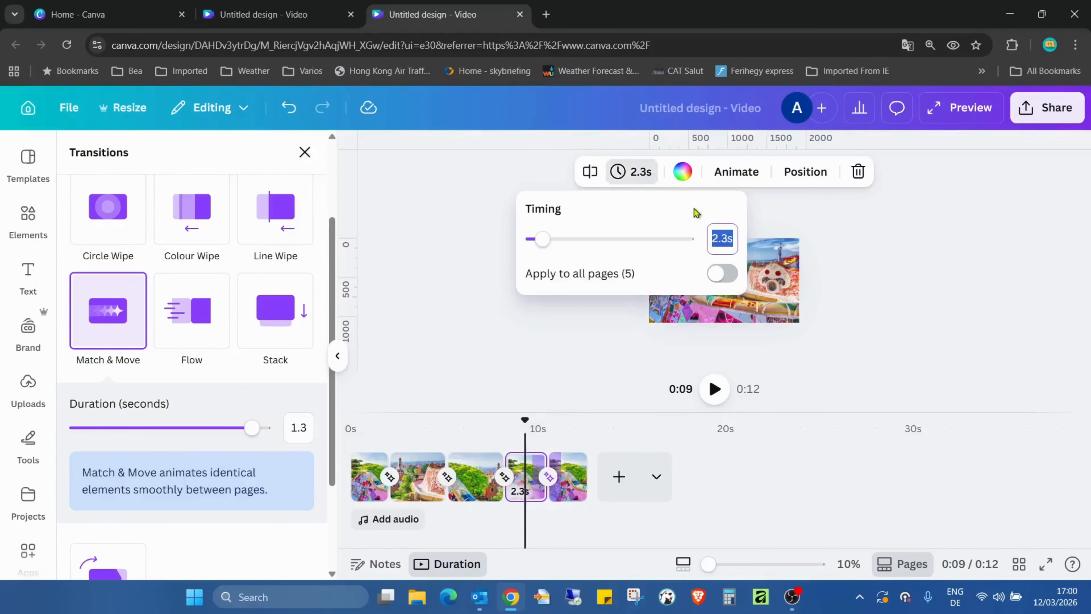
{"action": "type", "text": "4"}
{"action": "key", "text": "Return"}
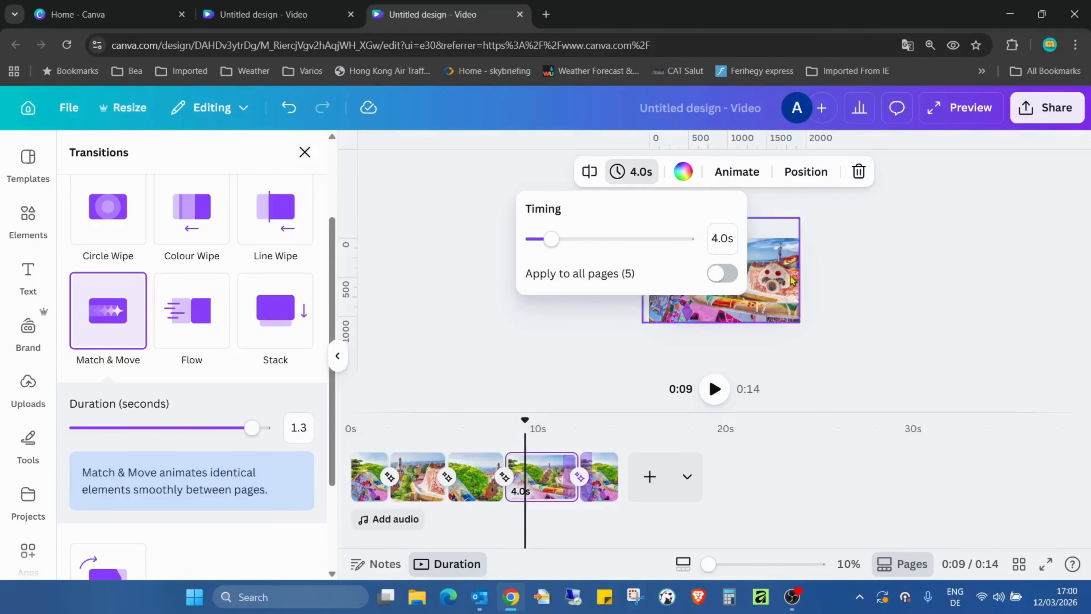
Set the fifth page's timing to 5 seconds and lengthen the Match & Move transition before it to 1.5 seconds.
{"action": "left_click", "coordinate": [597, 477]}
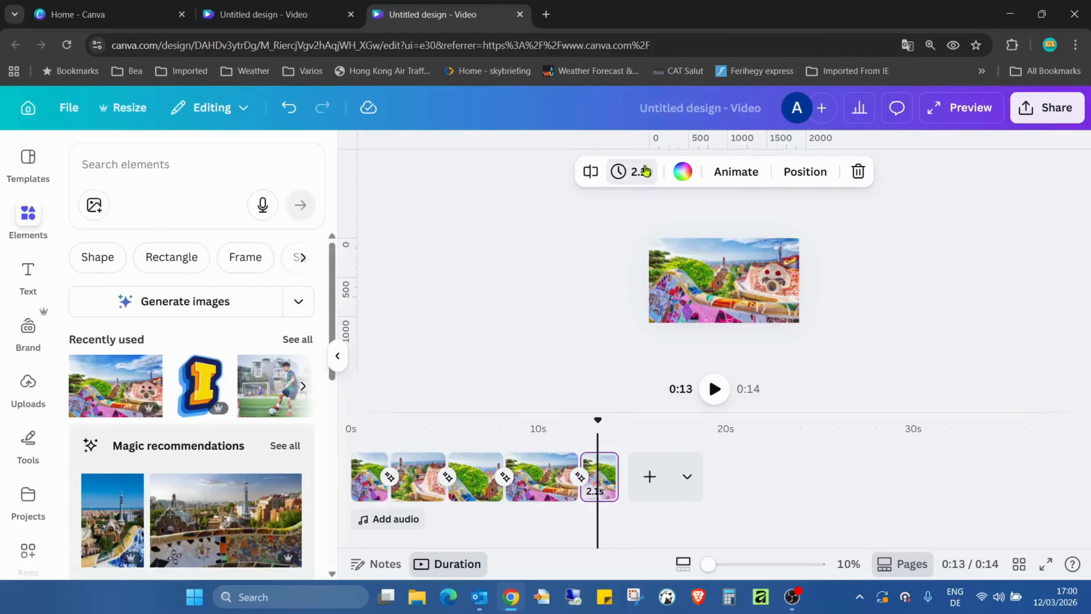
{"action": "left_click", "coordinate": [644, 171]}
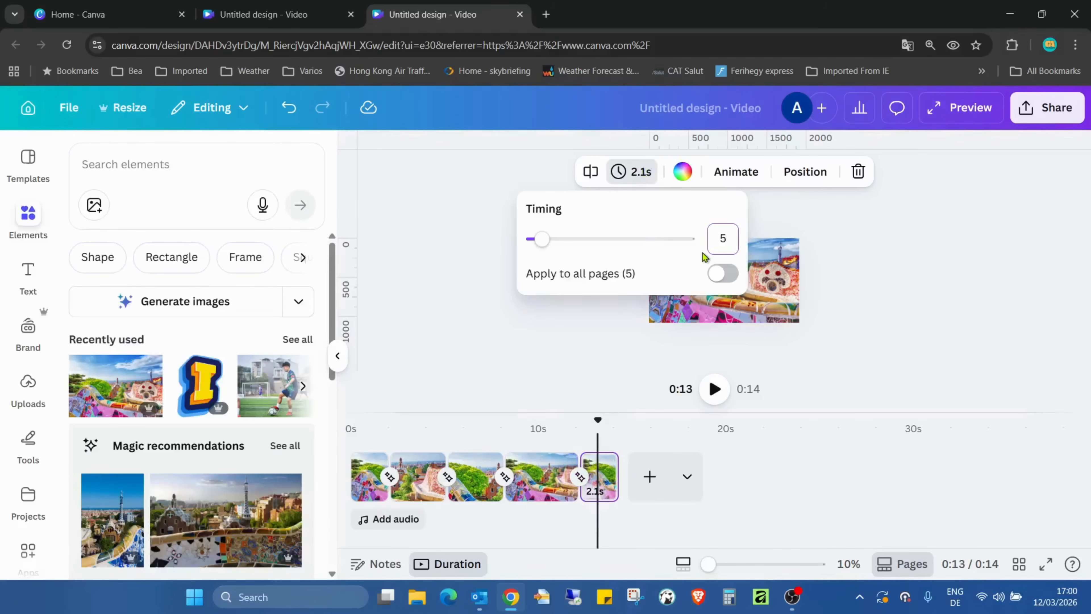
{"action": "type", "text": "5"}
{"action": "key", "text": "Return"}
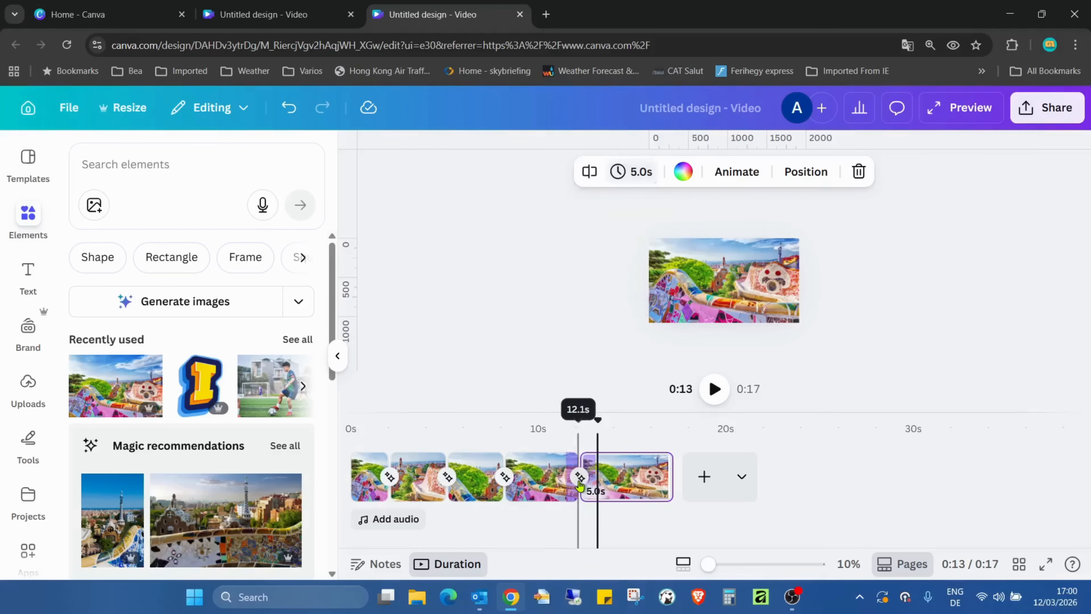
{"action": "left_click", "coordinate": [579, 477]}
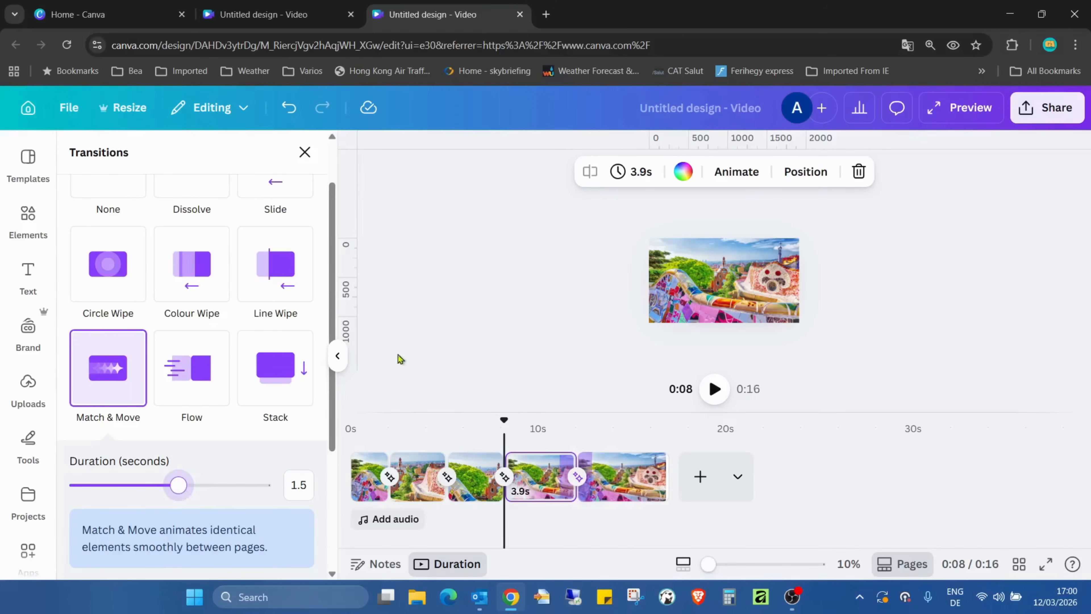
{"action": "left_click", "coordinate": [680, 342]}
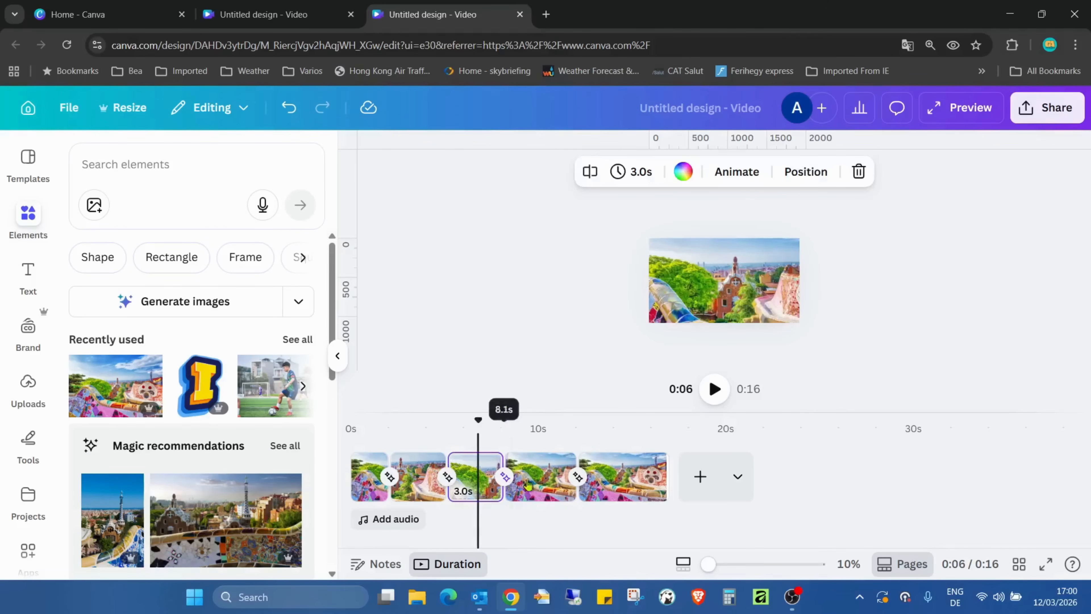
Set the timing of the fourth page back to 3 seconds.
{"action": "left_click", "coordinate": [546, 477]}
{"action": "left_click", "coordinate": [647, 182]}
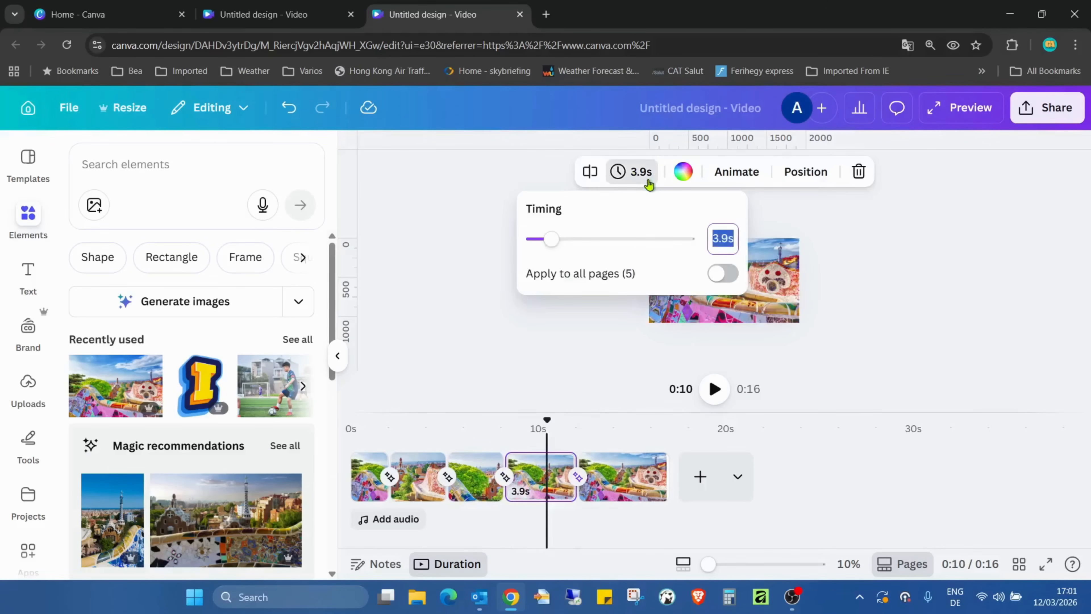
{"action": "type", "text": "3"}
{"action": "key", "text": "Return"}
Set the fifth page's timing to 2 seconds.
{"action": "left_click", "coordinate": [629, 477]}
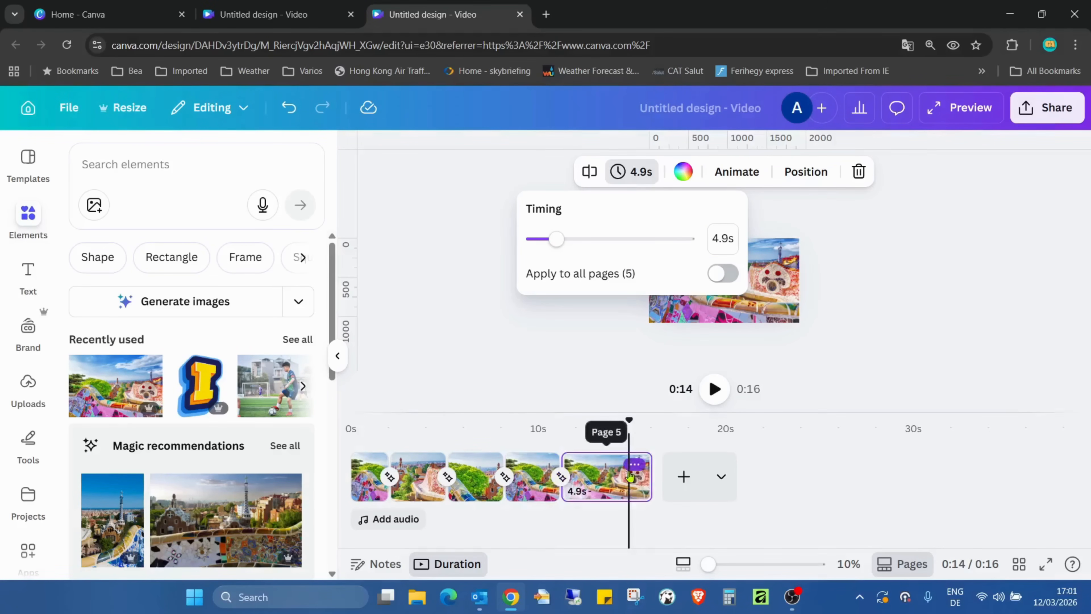
{"action": "left_click", "coordinate": [639, 182]}
{"action": "left_click", "coordinate": [638, 183]}
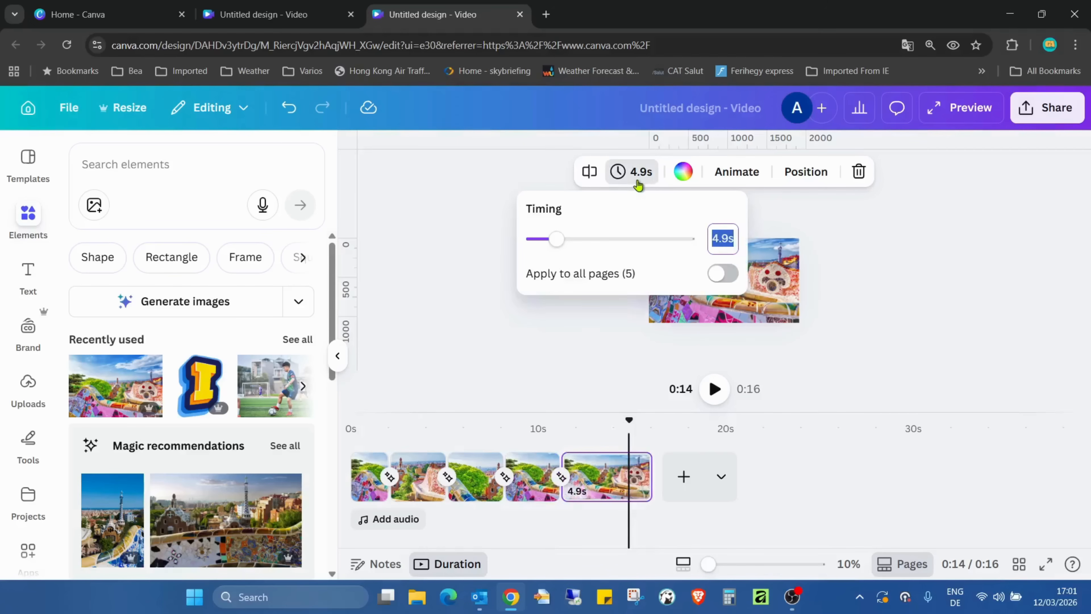
{"action": "key", "text": "Return"}
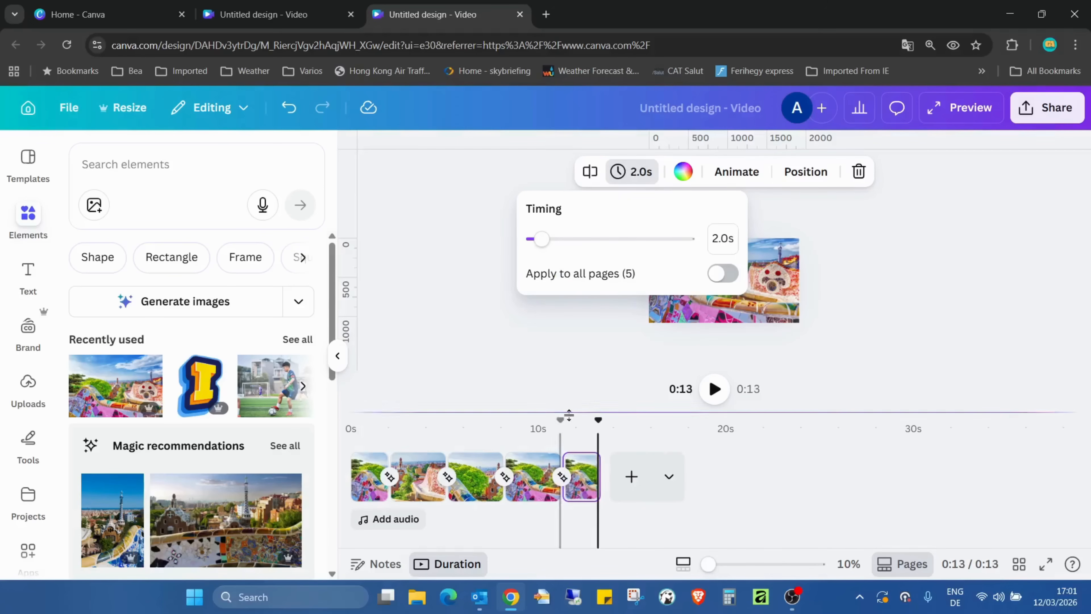
Enlarge the photo on the fourth page to more than twice the page width and reposition it so the curved mosaic wall fills the frame.
{"action": "left_click", "coordinate": [537, 480]}
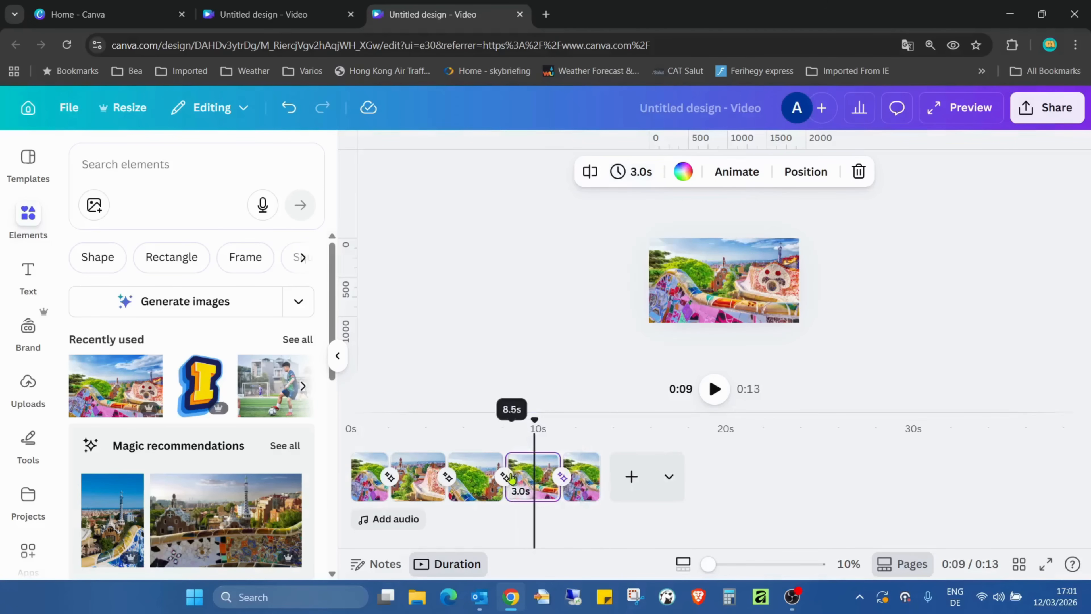
{"action": "left_click", "coordinate": [483, 477]}
{"action": "left_click", "coordinate": [533, 478]}
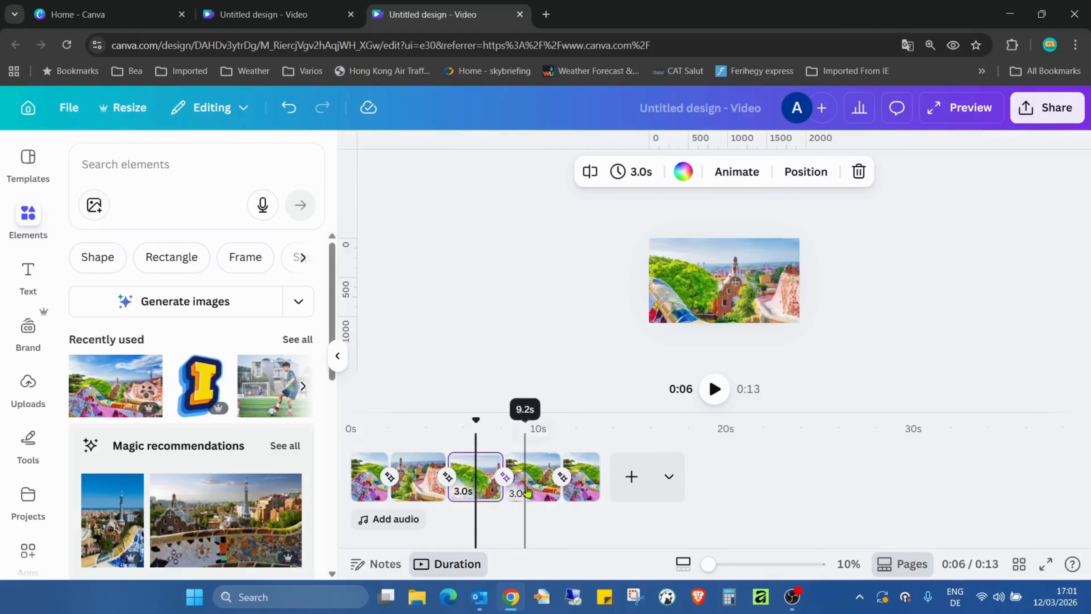
{"action": "left_click", "coordinate": [730, 276]}
{"action": "left_click", "coordinate": [730, 277]}
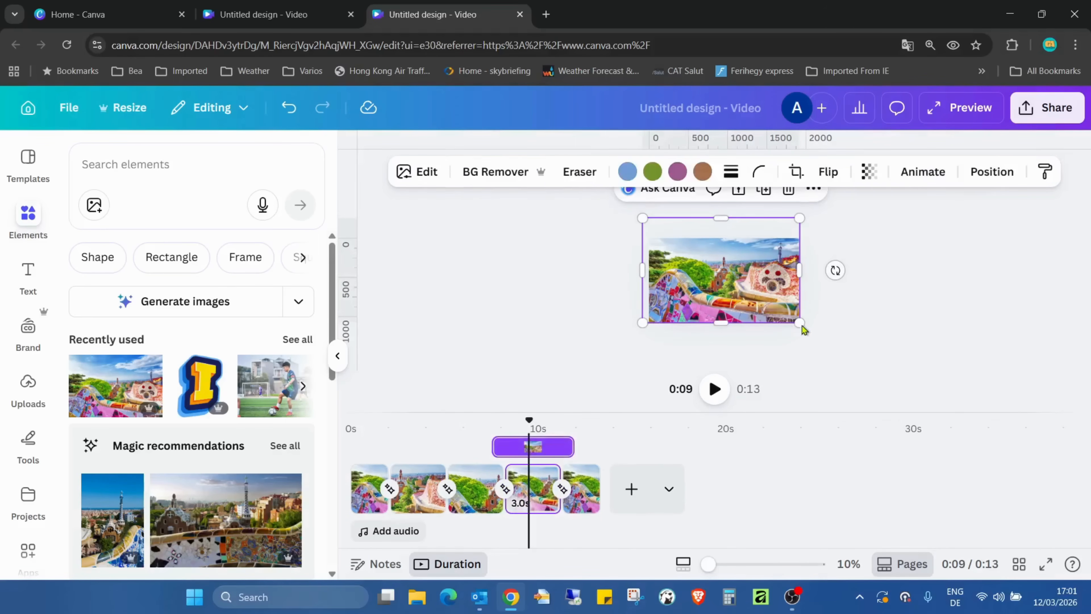
{"action": "left_click_drag", "start_coordinate": [800, 323], "coordinate": [917, 399]}
{"action": "left_click_drag", "start_coordinate": [772, 284], "coordinate": [767, 234]}
{"action": "left_click_drag", "start_coordinate": [914, 347], "coordinate": [1010, 411]}
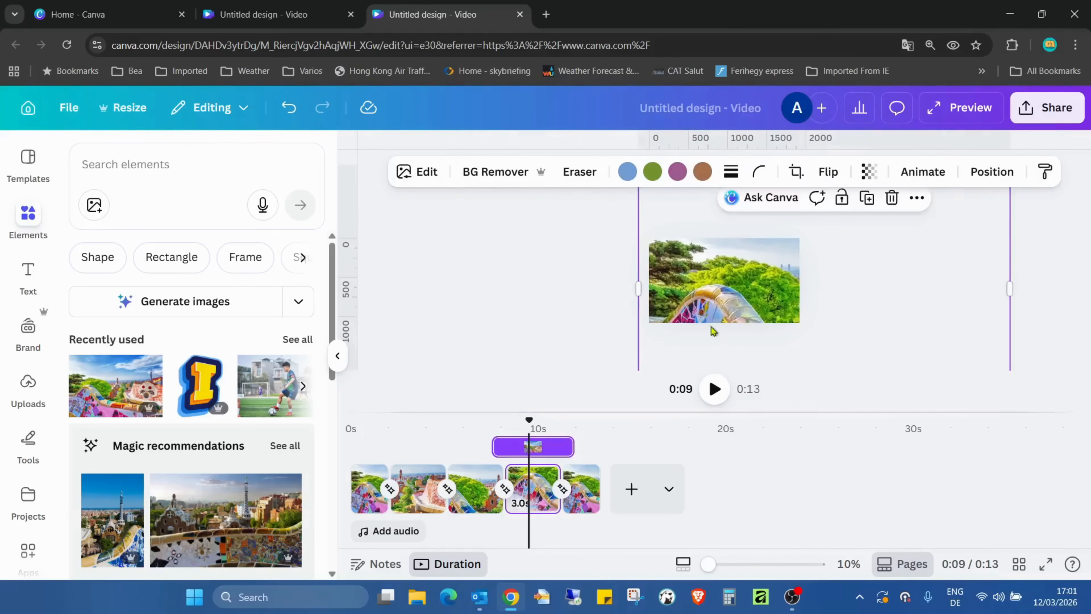
{"action": "left_click_drag", "start_coordinate": [713, 317], "coordinate": [707, 276]}
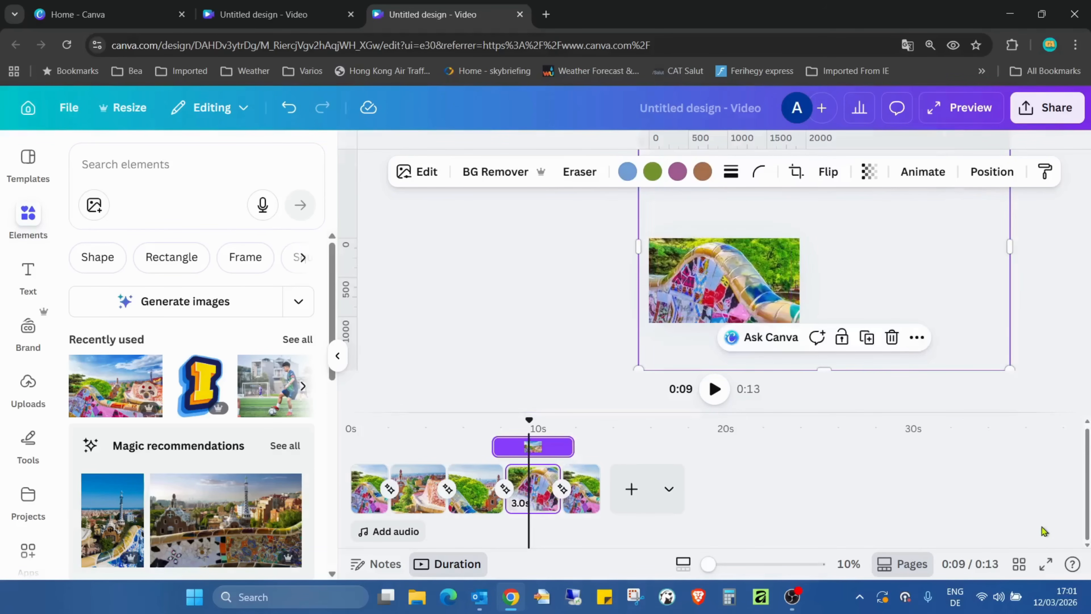
Preview the five-page video in full screen.
{"action": "left_click", "coordinate": [1045, 562]}
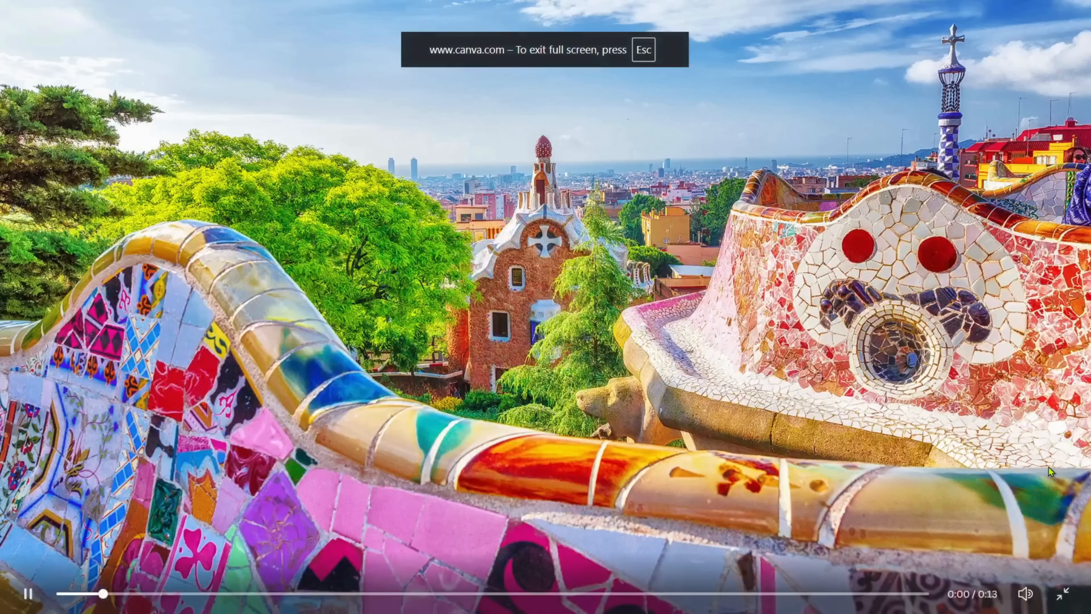